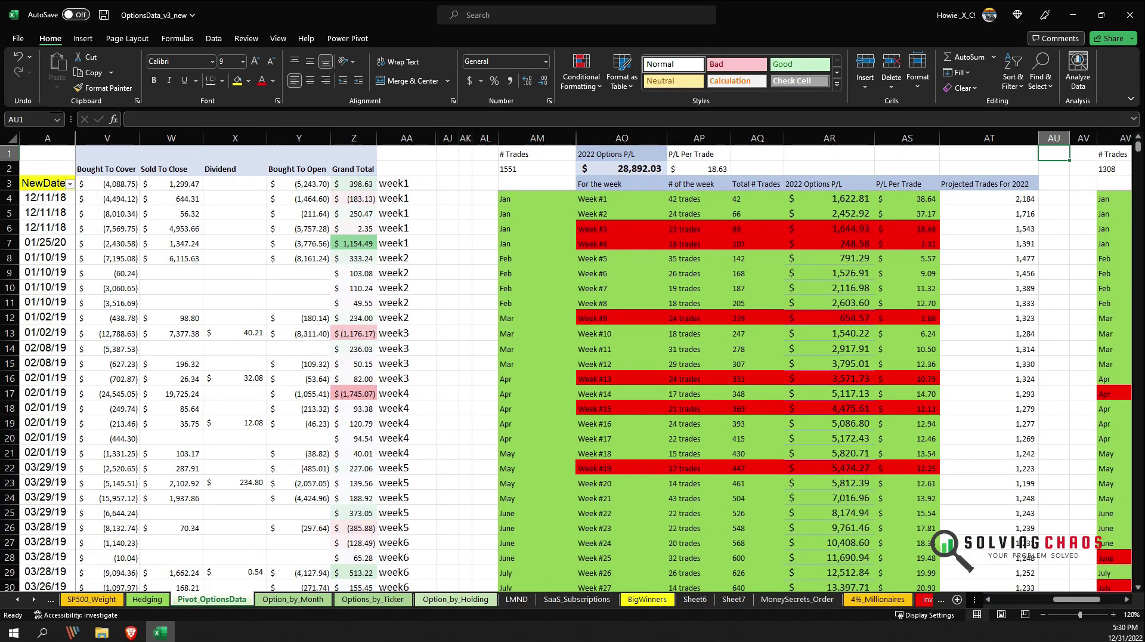
Review the 2022 weekly options P/L table down through Week #52.
scroll(567, 391, "down", 11)
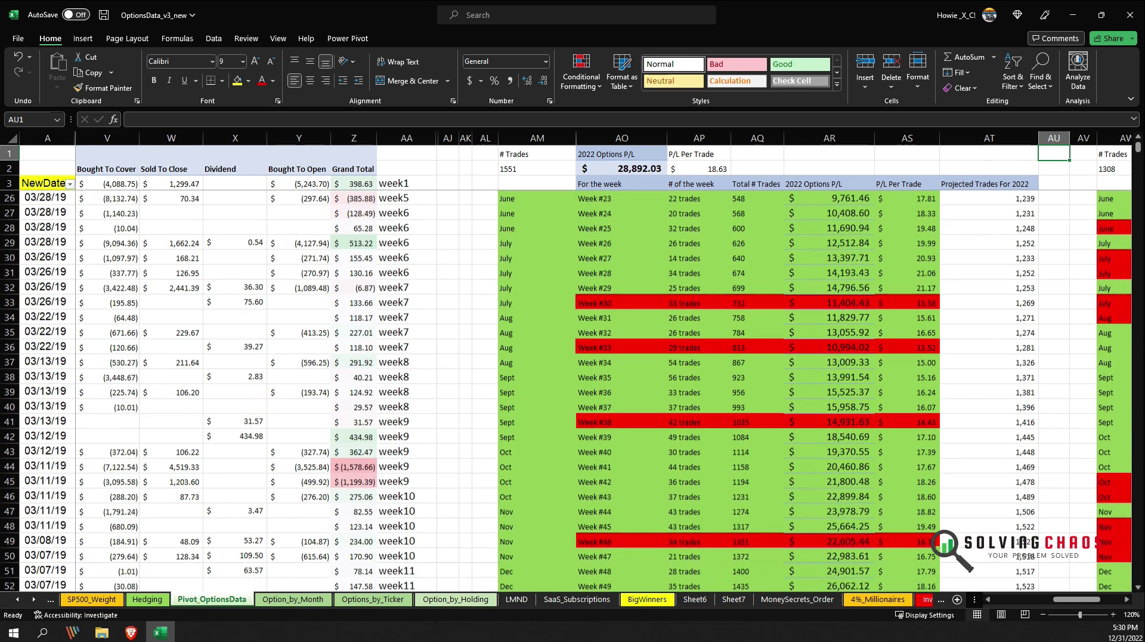
right_click(814, 459)
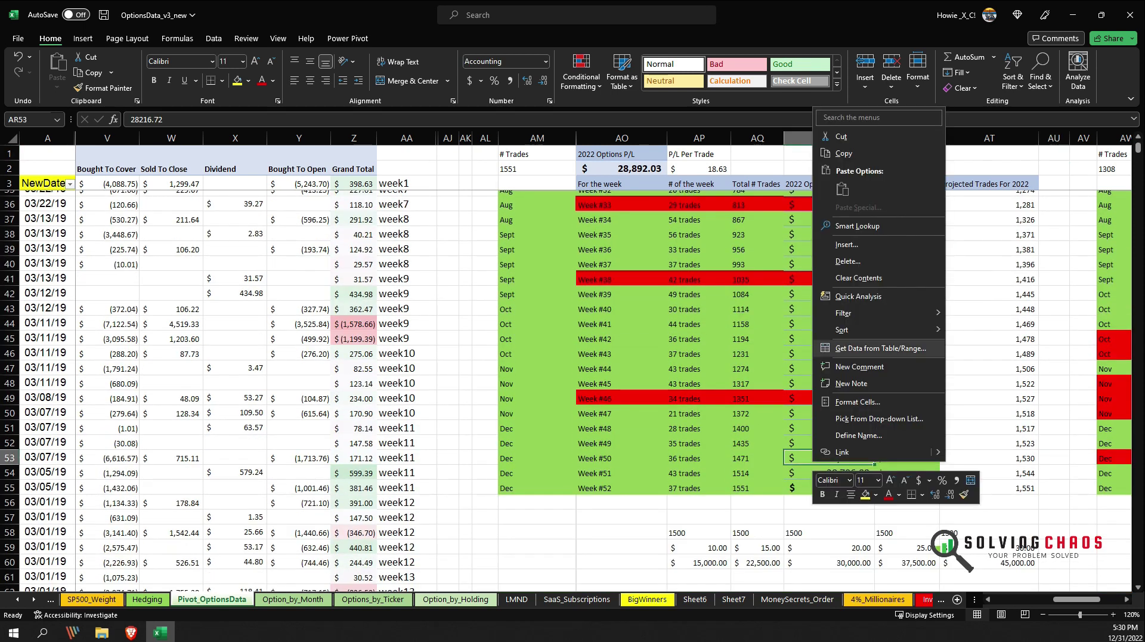
right_click(733, 353)
key("Escape")
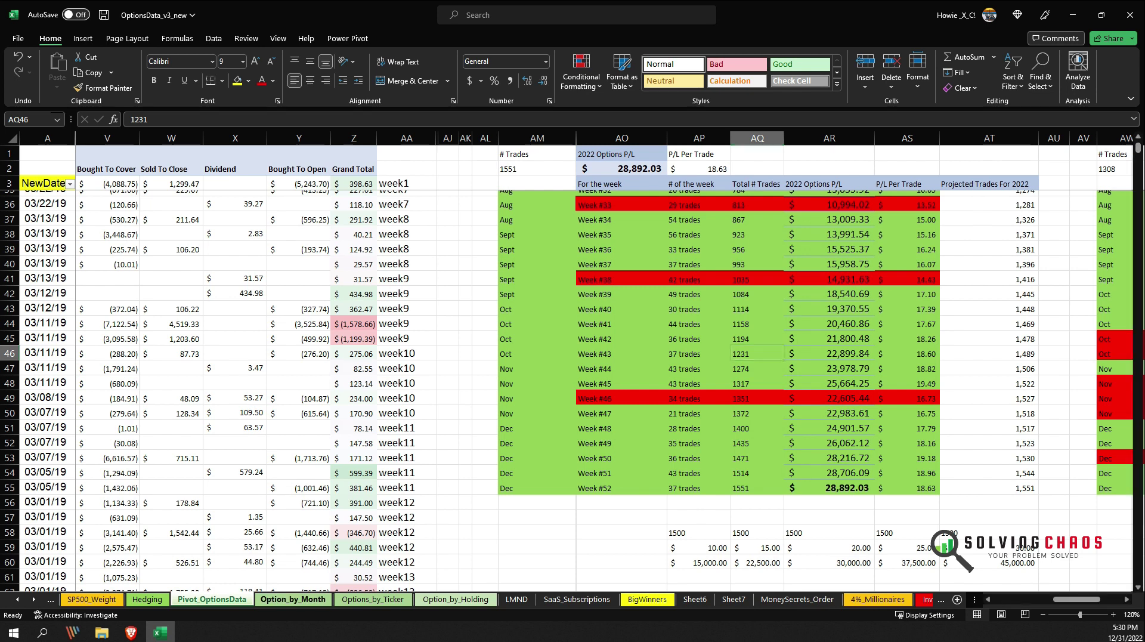
On the Option_by_Month sheet, inspect the 2022 12 breakdown by option method, collapse it again, and check the 2022 07 grand total.
left_click(293, 598)
right_click(209, 275)
left_click(246, 352)
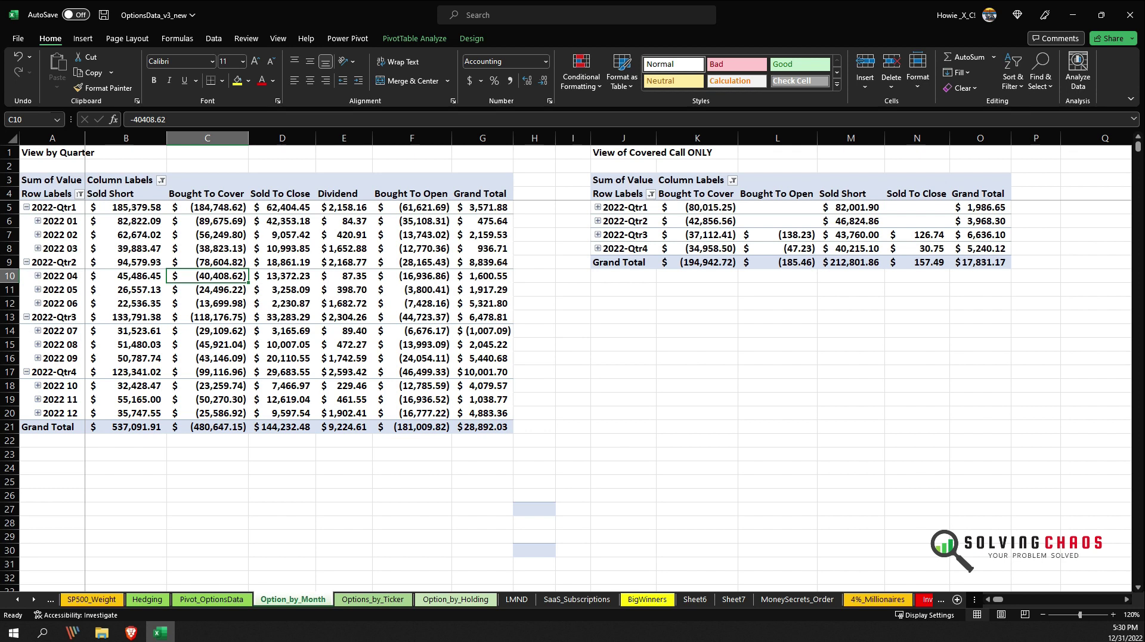
left_click(38, 412)
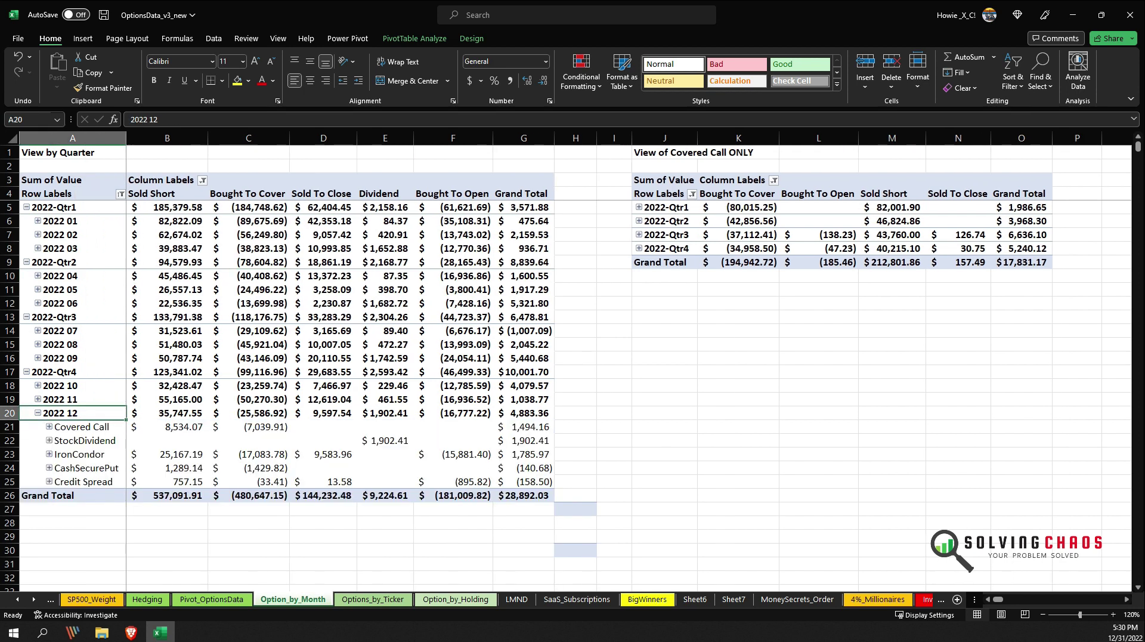
left_click(38, 413)
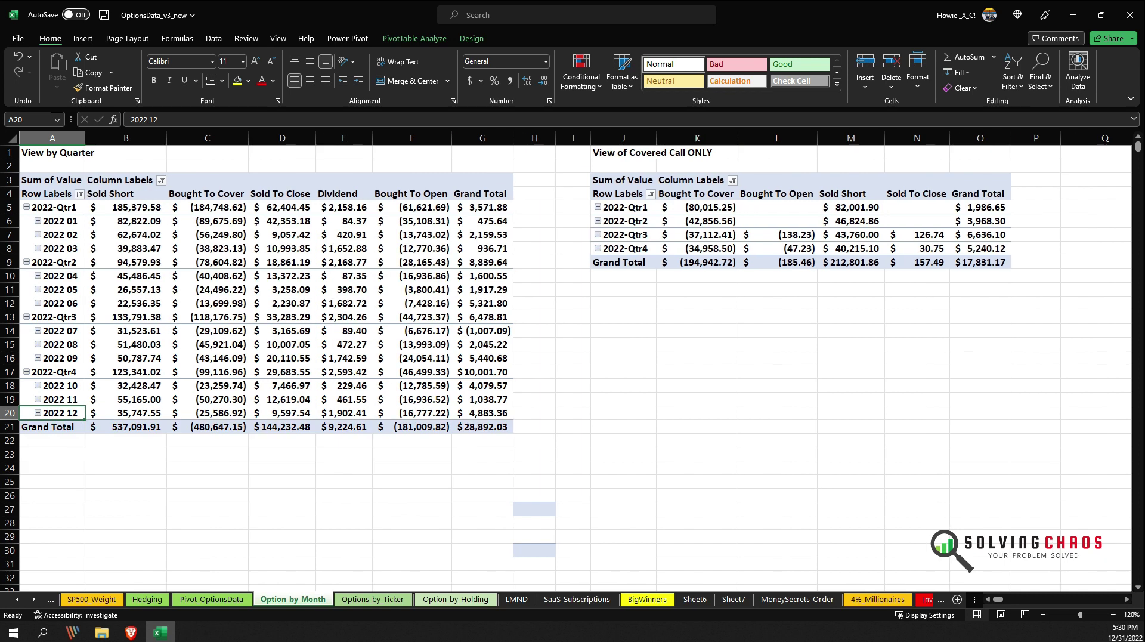
left_click(484, 330)
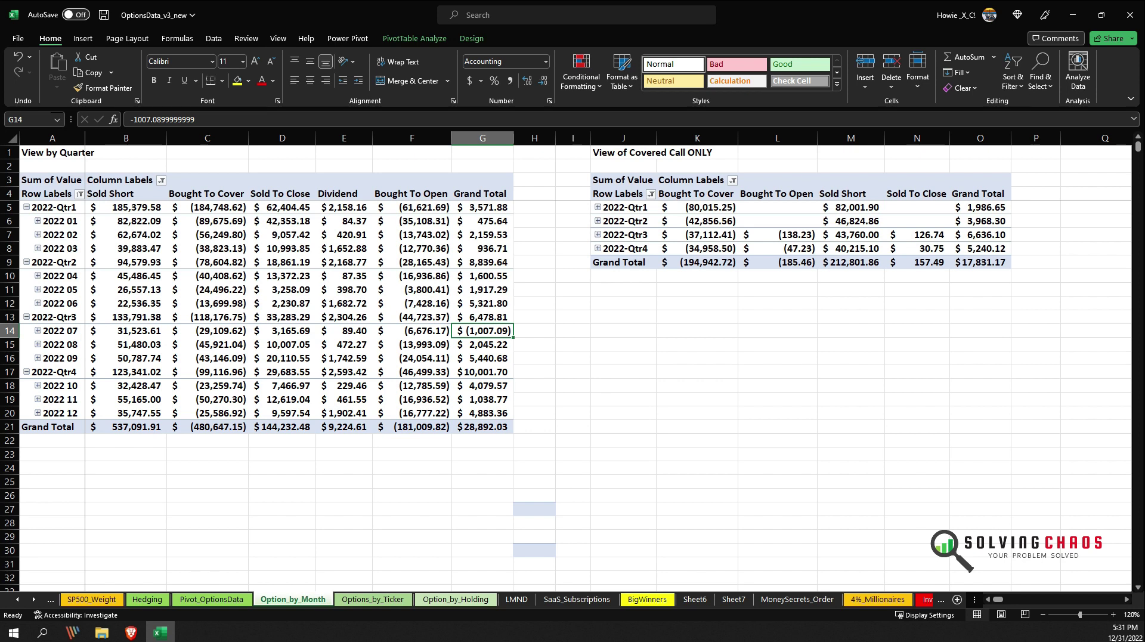
Examine the quarterly grand totals in the covered-call-only pivot table, comparing 2022-Qtr1 and Qtr2 with Qtr3 and Qtr4.
left_click_drag(625, 207, 981, 262)
left_click(917, 344)
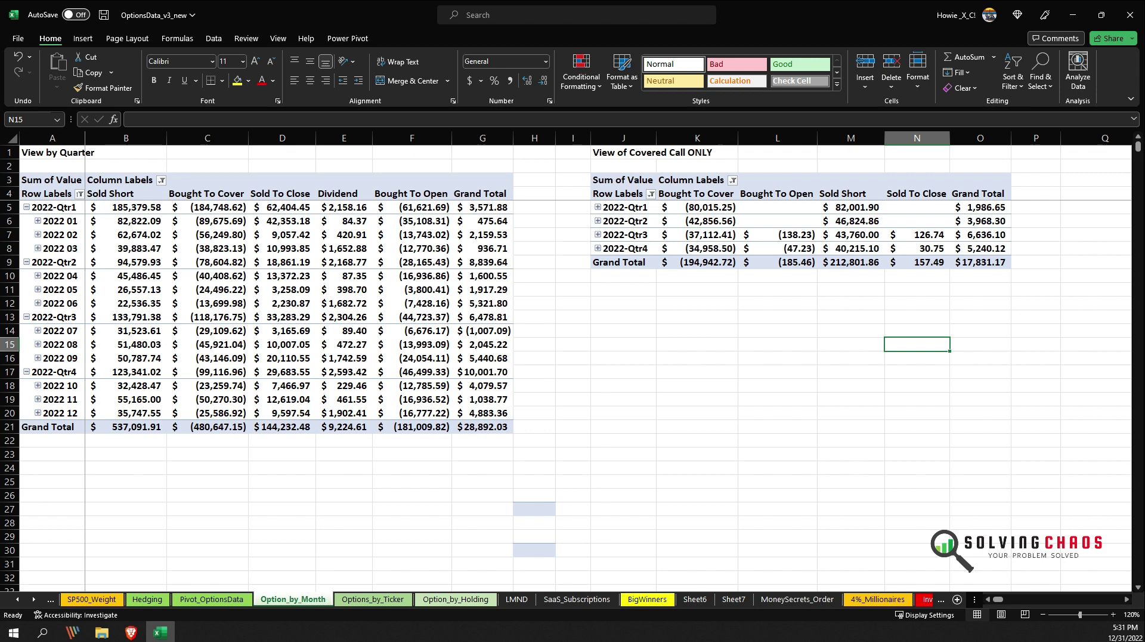
left_click_drag(980, 207, 990, 219)
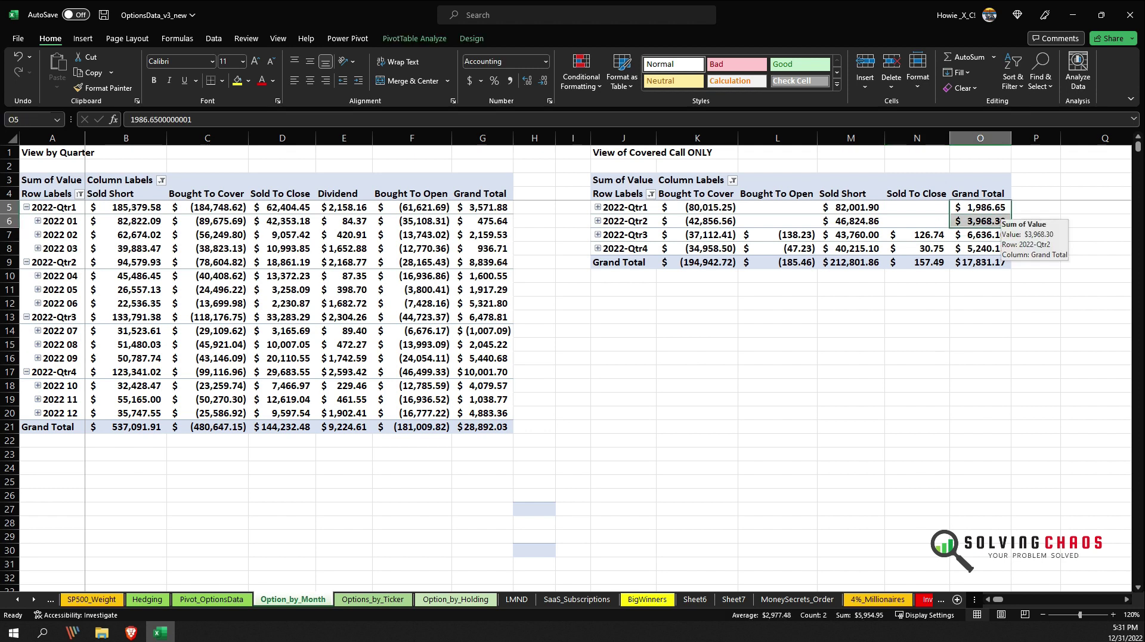
left_click(917, 303)
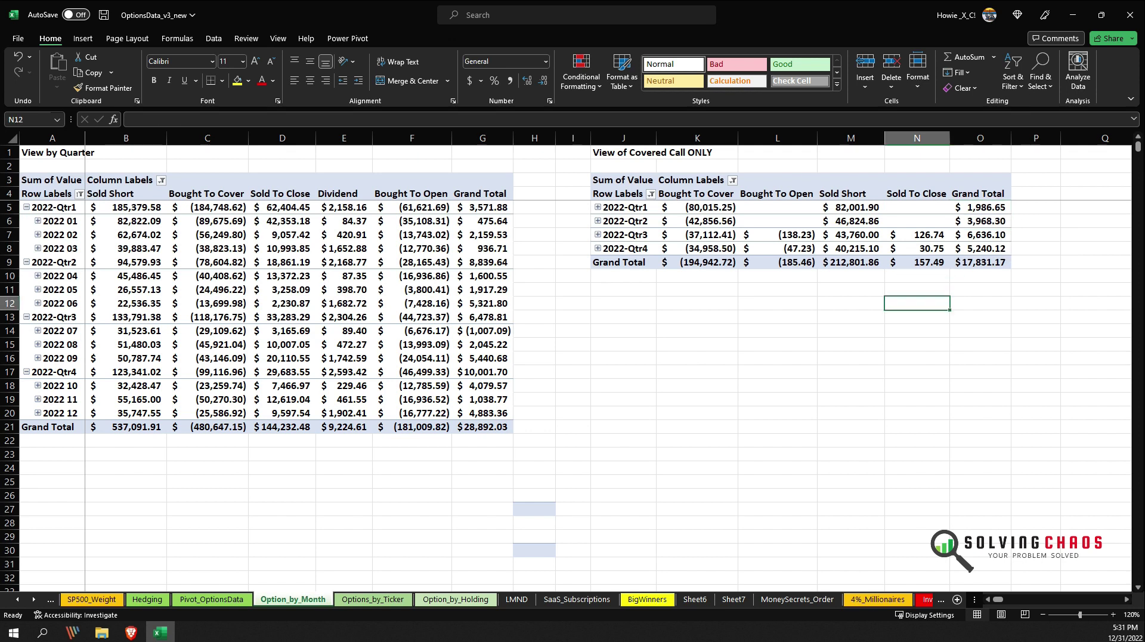
left_click_drag(980, 234, 698, 248)
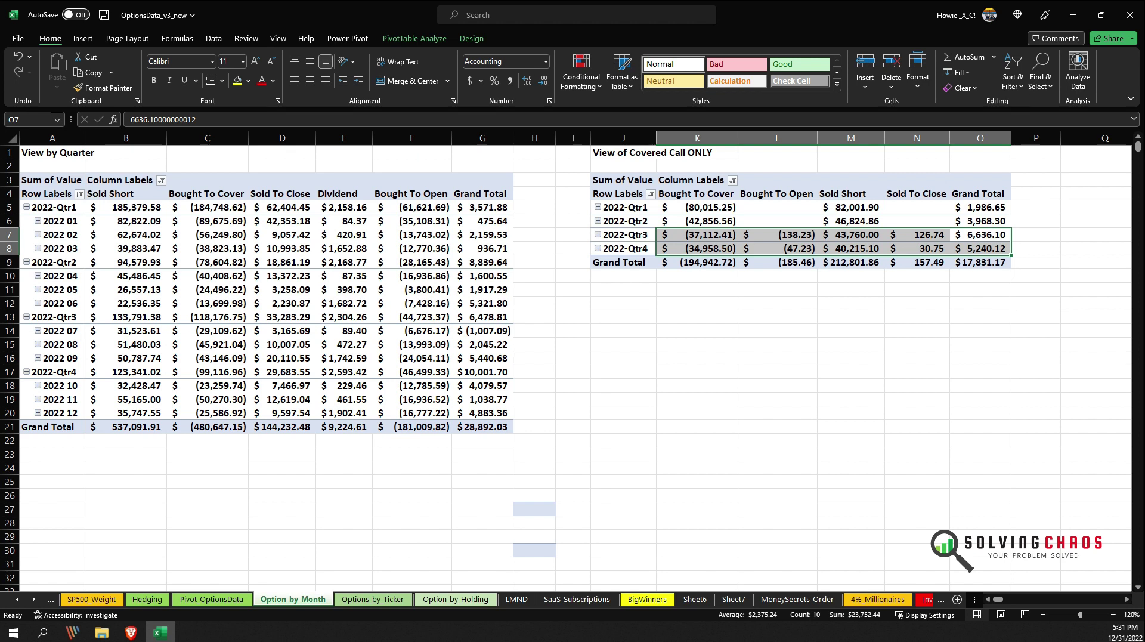
left_click(851, 331)
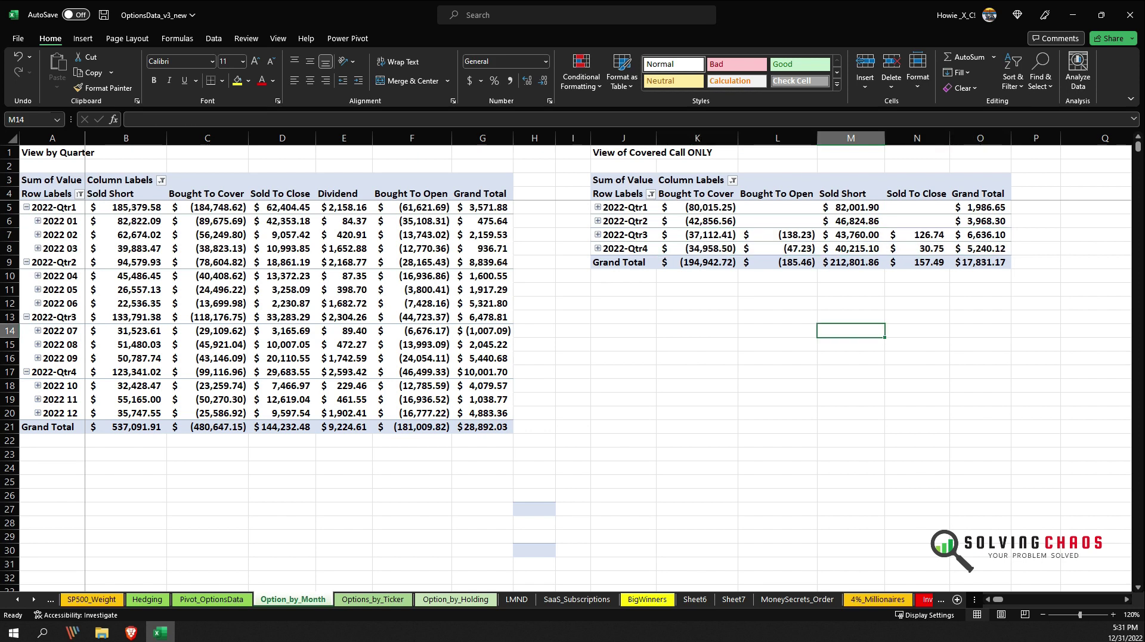
Examine the yearly dividend and overall grand totals in the View by Quarter pivot table.
left_click(344, 481)
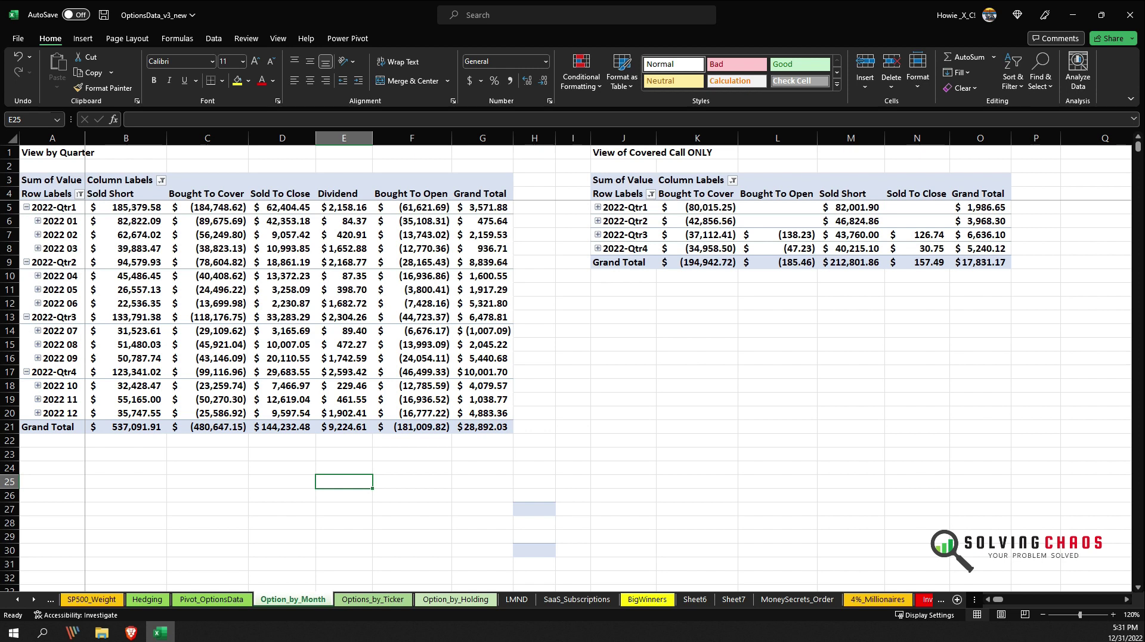
mouse_move(472, 425)
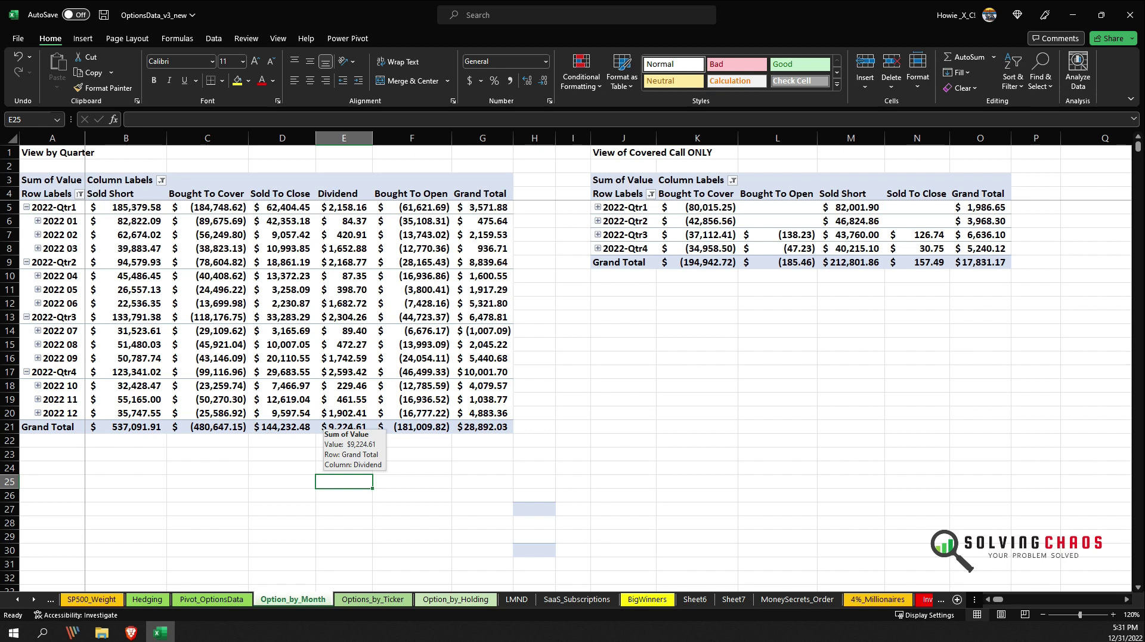
left_click(483, 440)
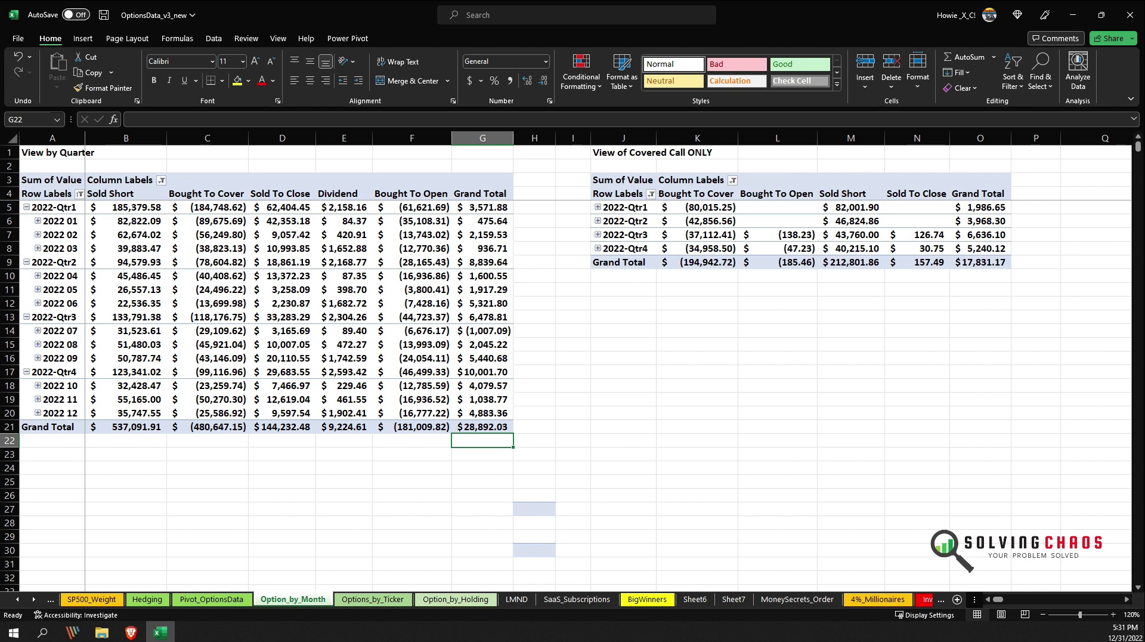
left_click(412, 454)
left_click(344, 455)
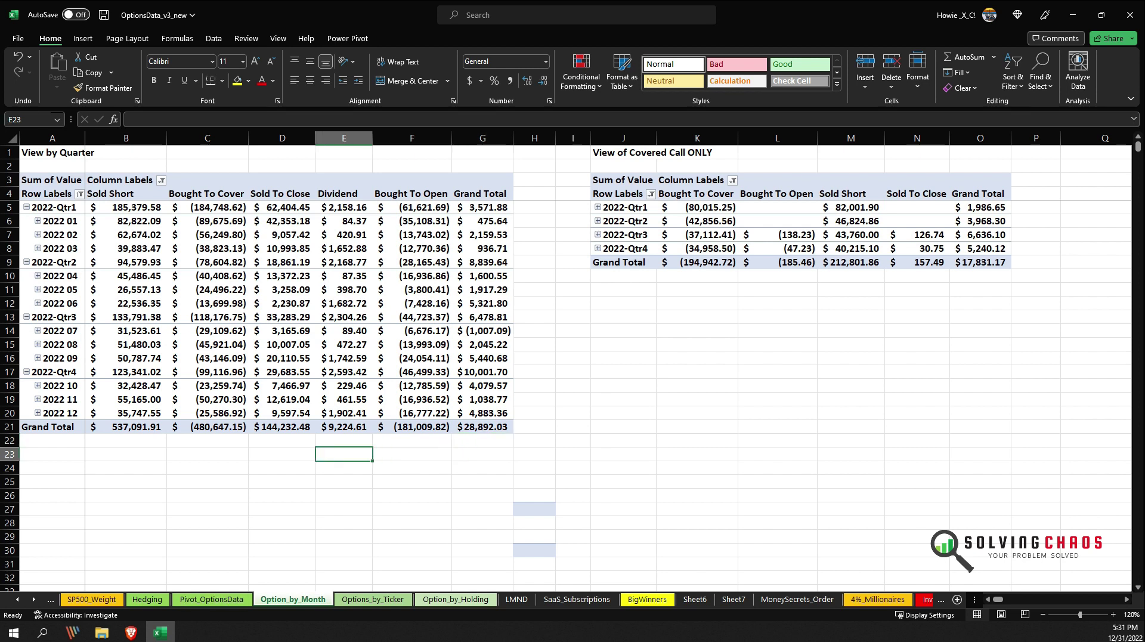
On the Pivot_OptionsData sheet, total the values of the Week 52 SPY iron condor trades and review the Week 50 and 51 entries above them.
key("ctrl+Page_Up")
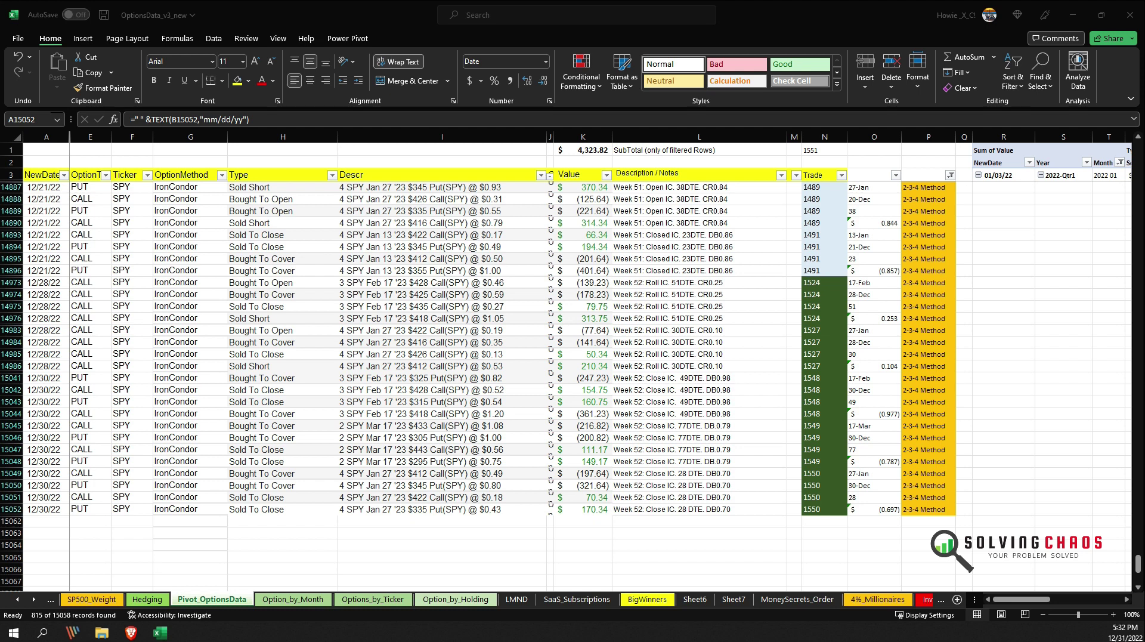
left_click(699, 283)
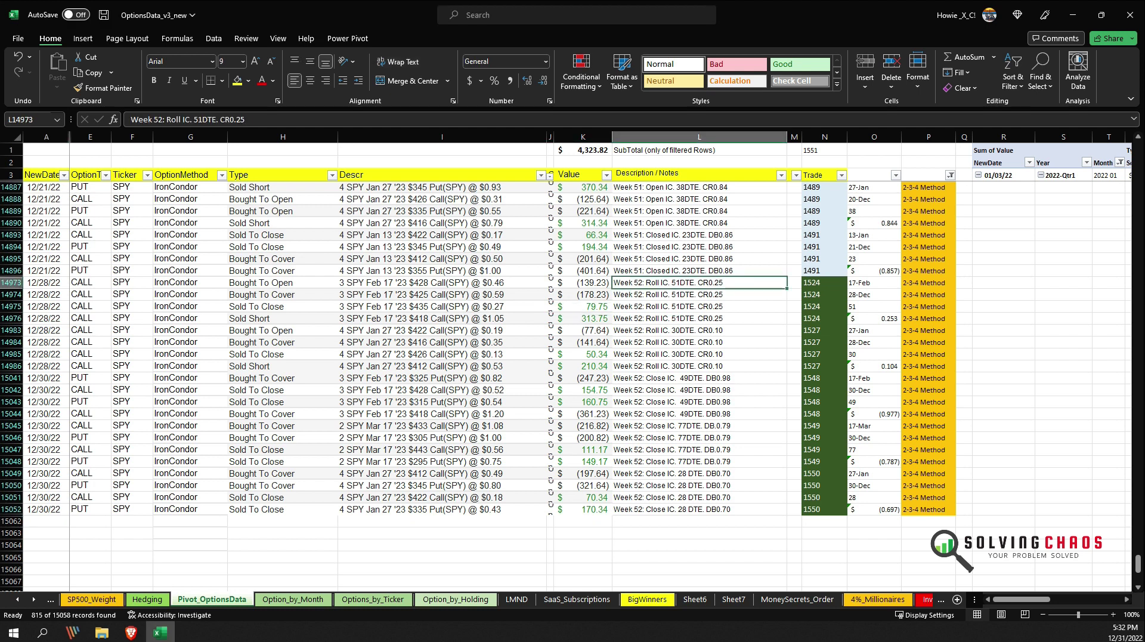
left_click_drag(583, 282, 583, 508)
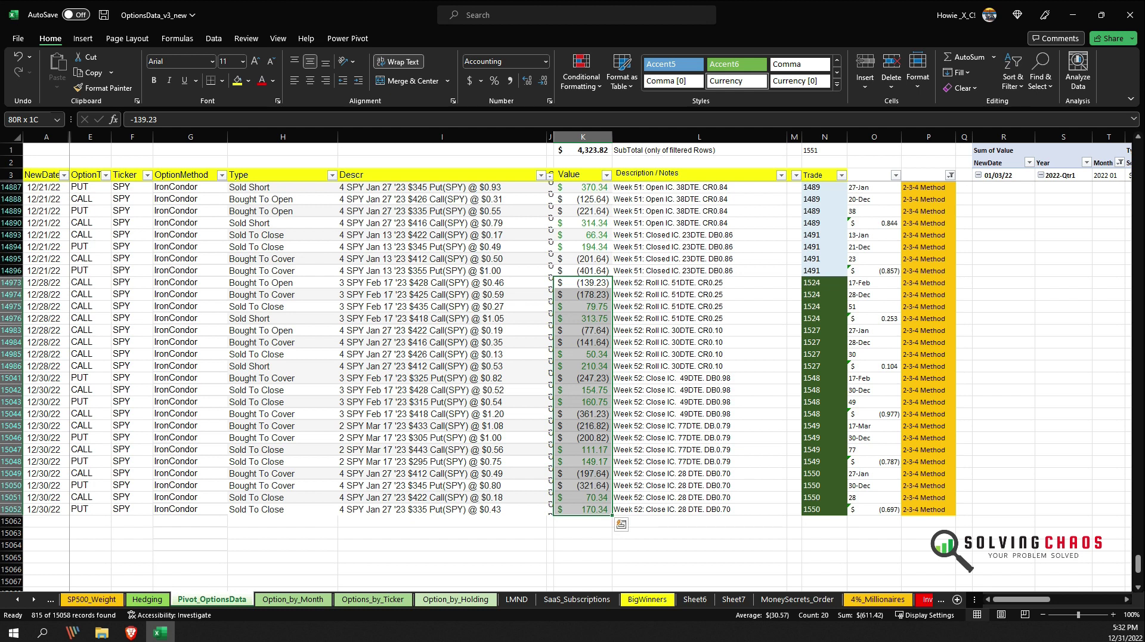
scroll(560, 387, "up", 1)
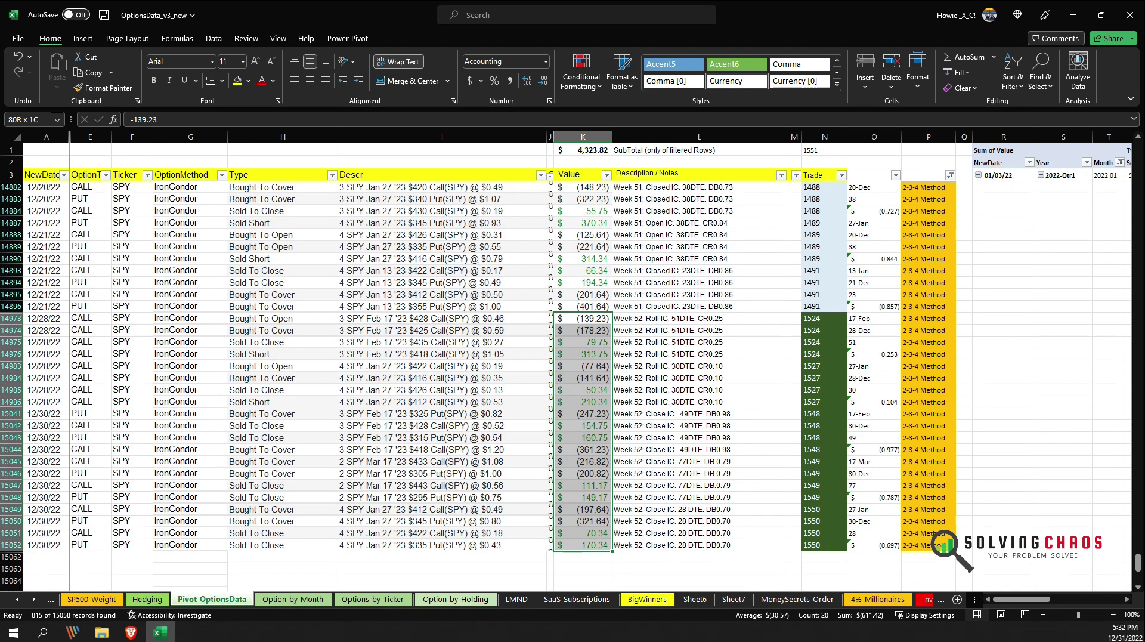
scroll(566, 387, "up", 2)
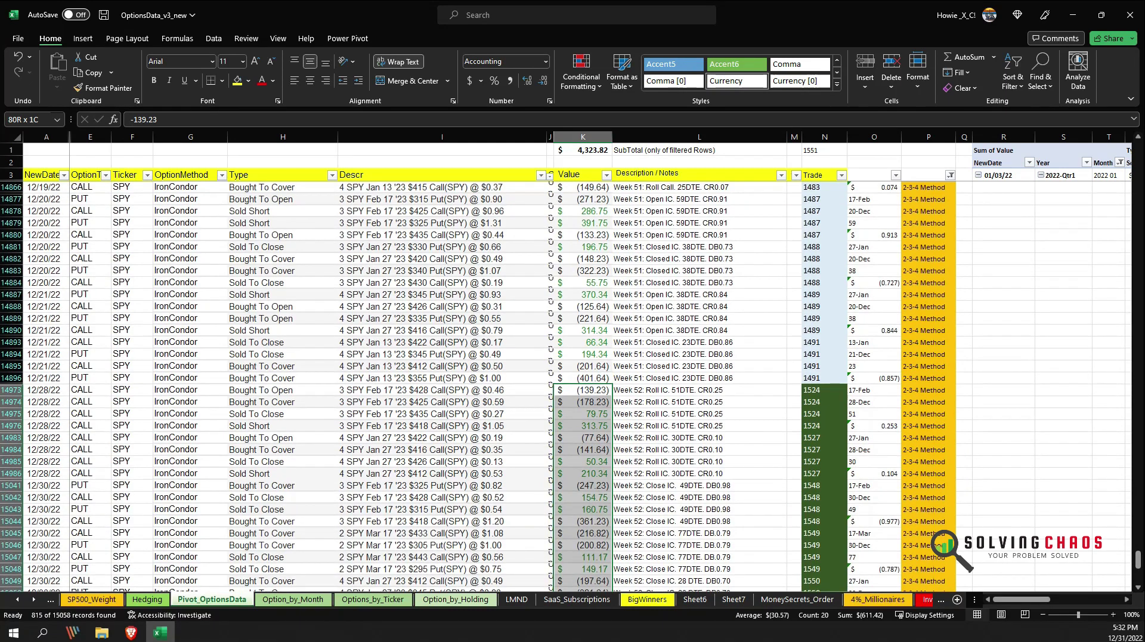
scroll(566, 386, "up", 2)
scroll(565, 387, "up", 3)
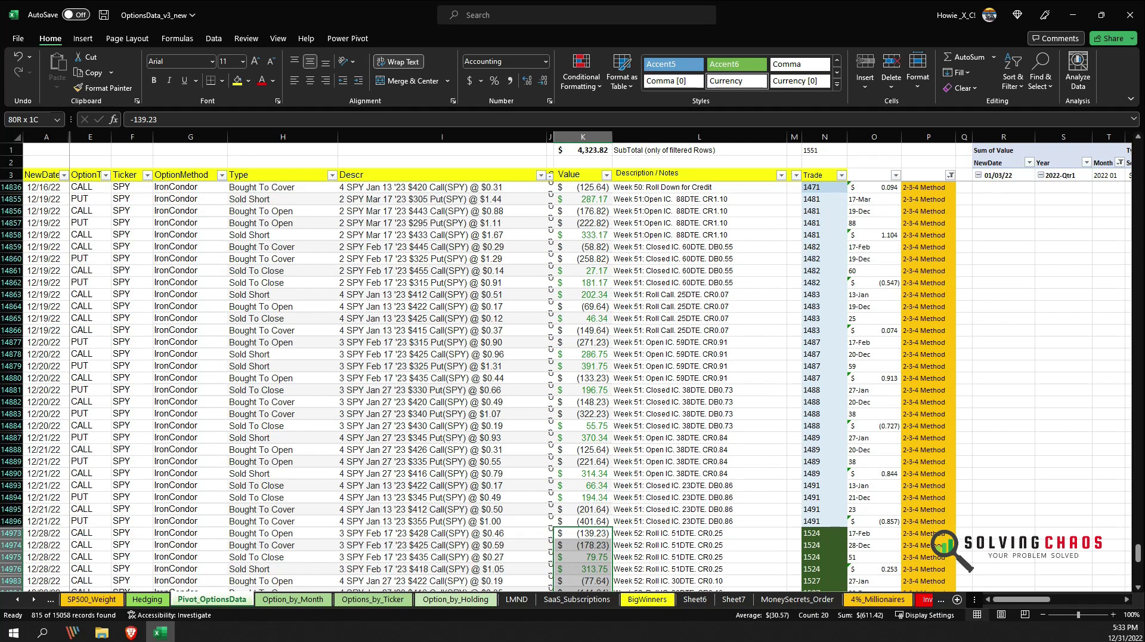
scroll(453, 386, "down", 6)
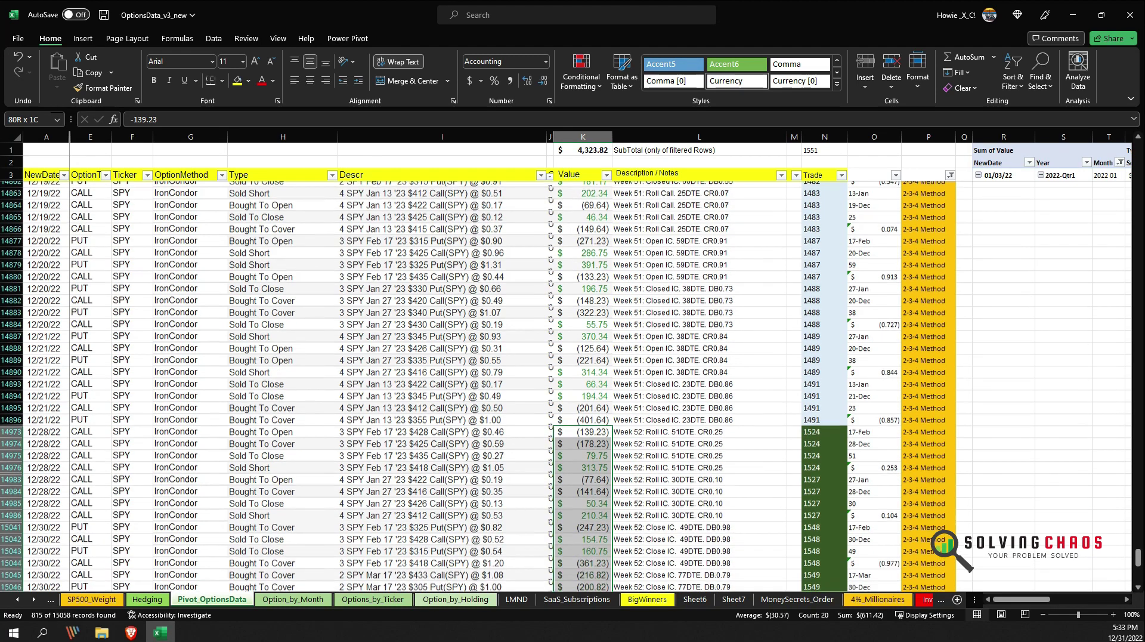
scroll(453, 387, "down", 1)
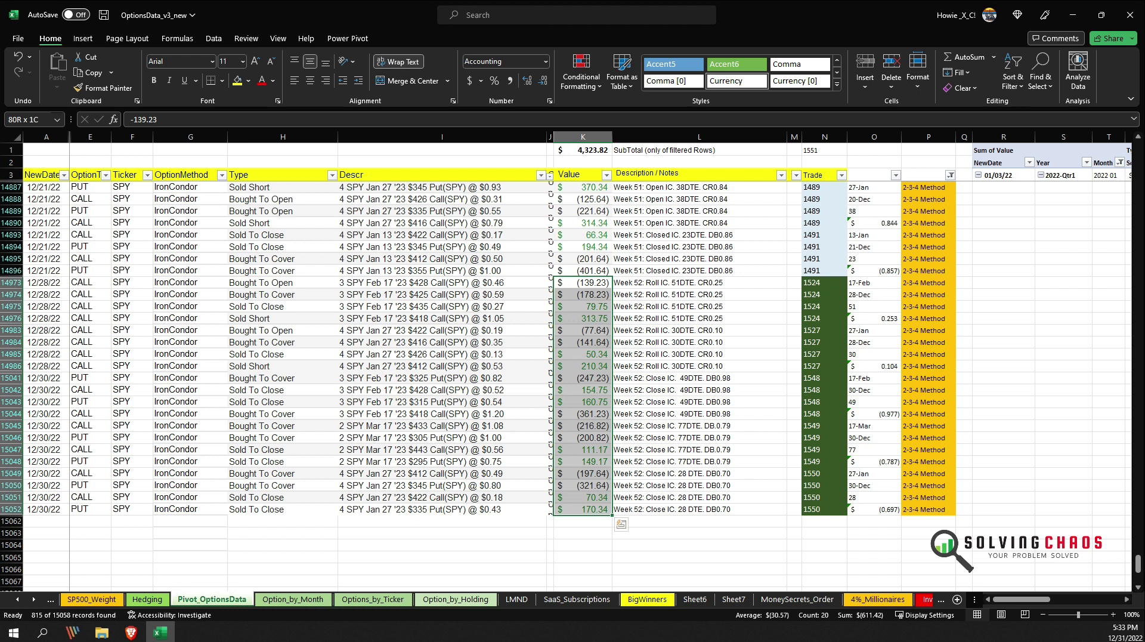
Check the filtered-rows subtotal in K1 and select the Value column from the first 2022 2-3-4 Method trade downward.
left_click(579, 175)
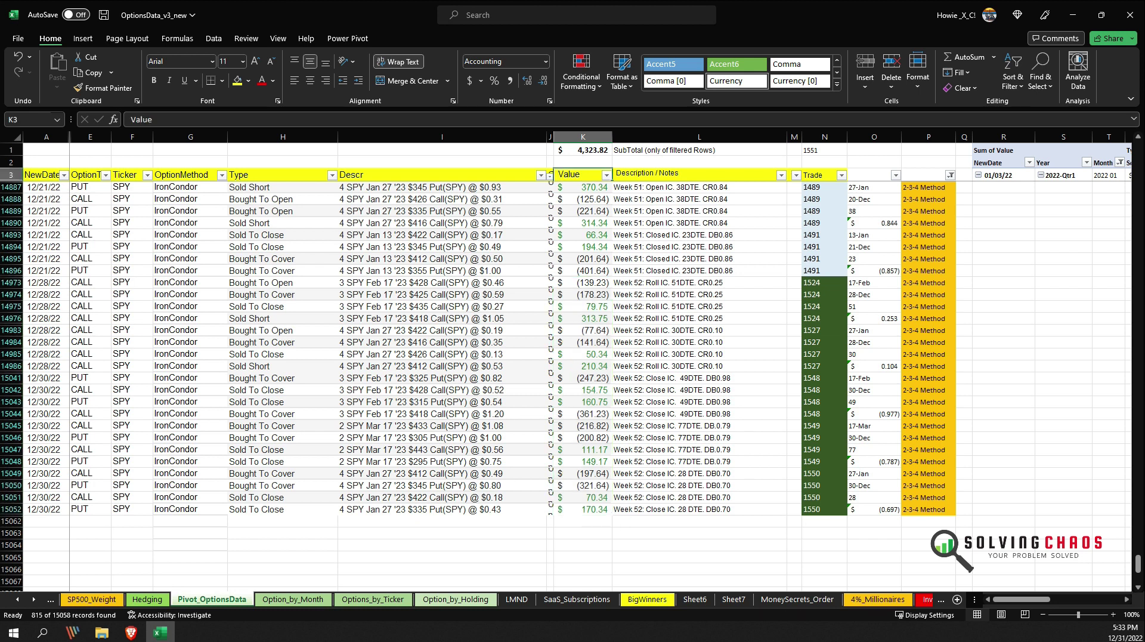
key("Down")
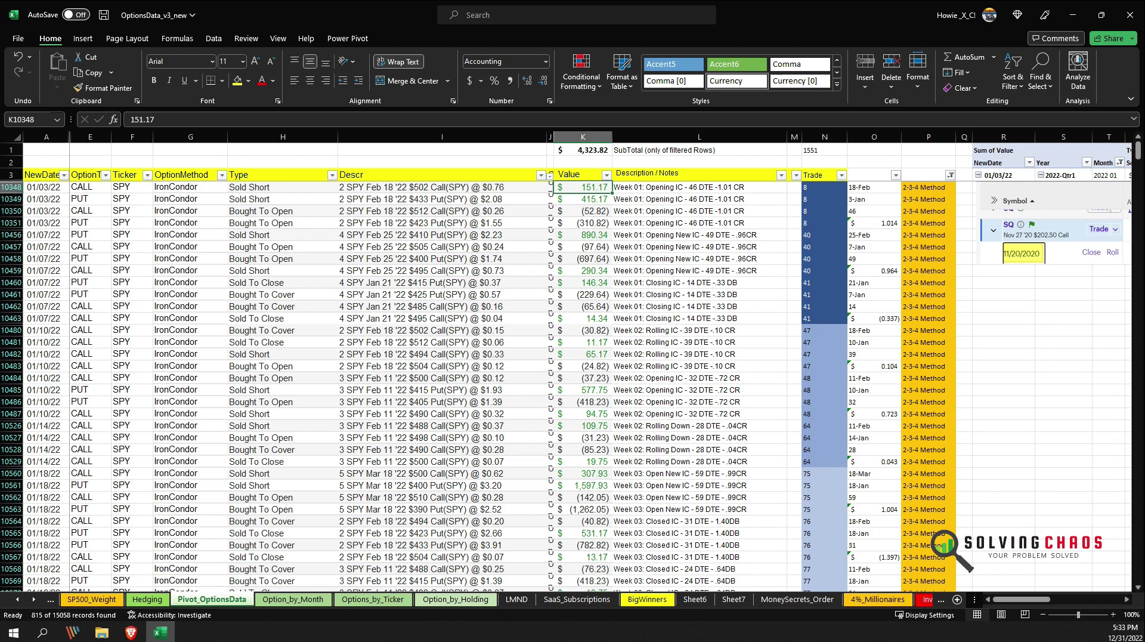
left_click(583, 150)
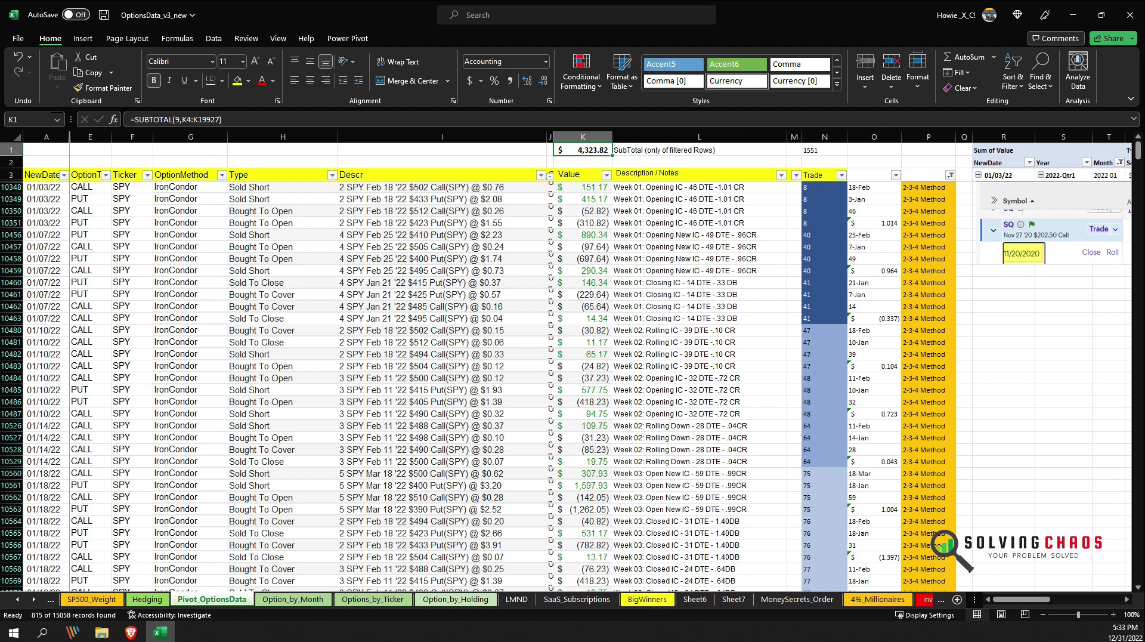
key("Down")
key("Down")
key("Down")
key("End")
key("shift+Down")
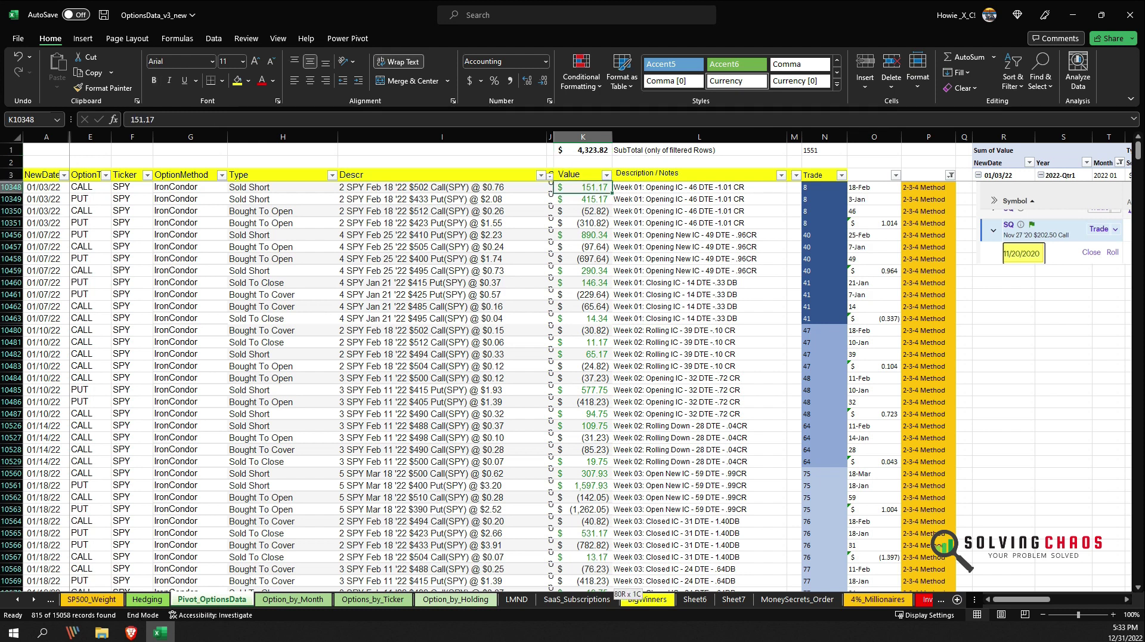
key("shift+Down")
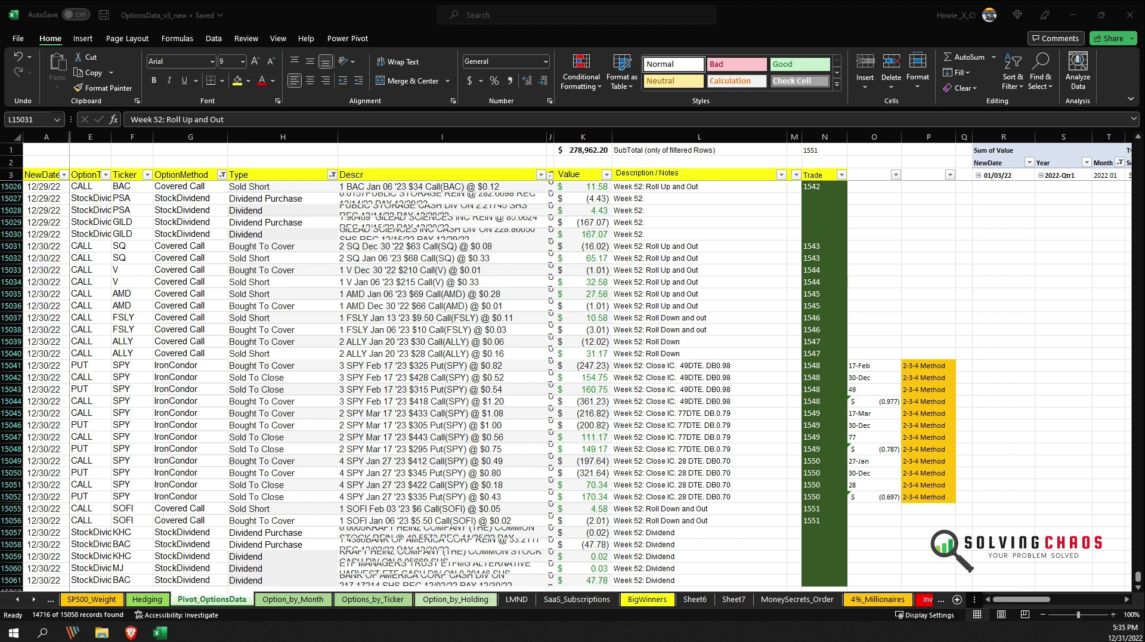
Filter the Ticker column to show only AMD trades.
left_click(147, 174)
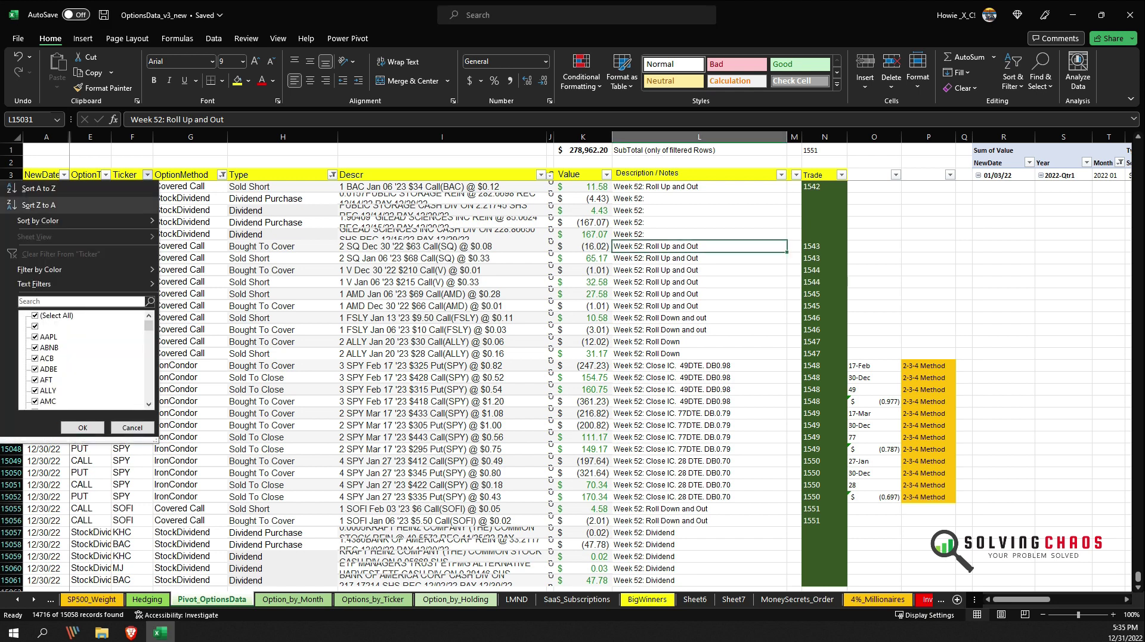
type("AMD")
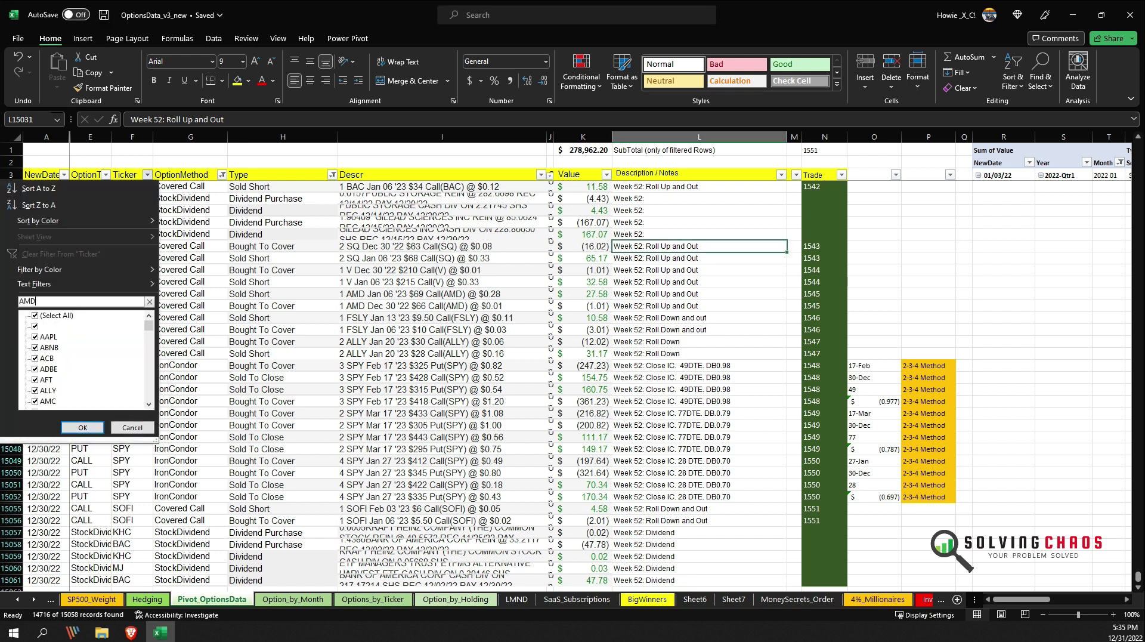
key("Return")
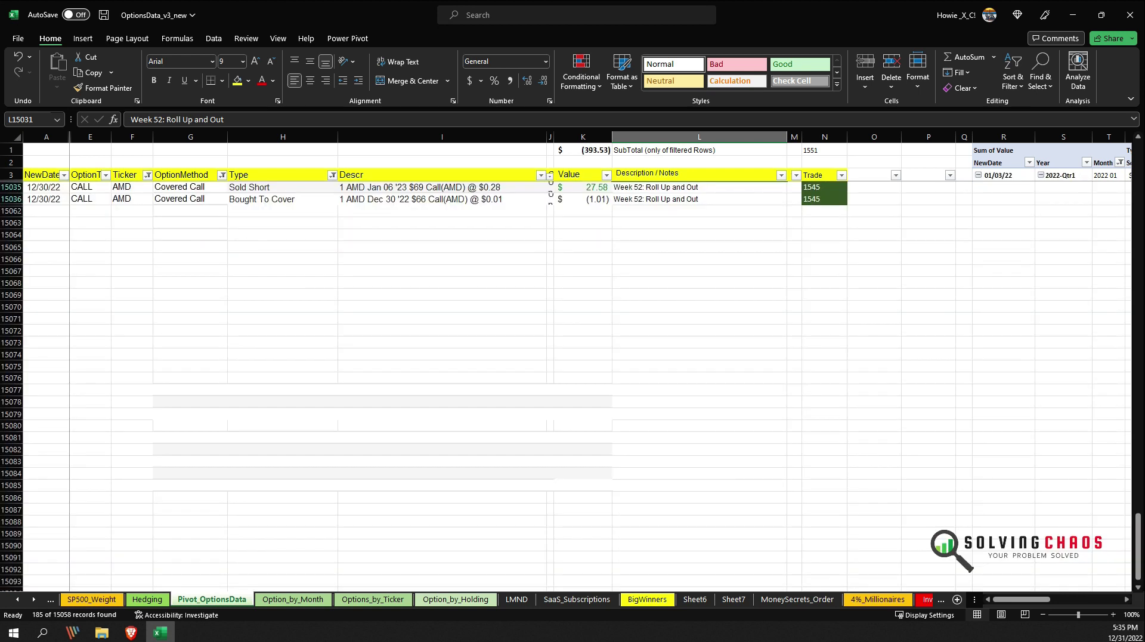
Sum the values of the two AMD covered call Roll Down entries dated 12/27/22.
scroll(418, 269, "up", 4)
left_click(699, 295)
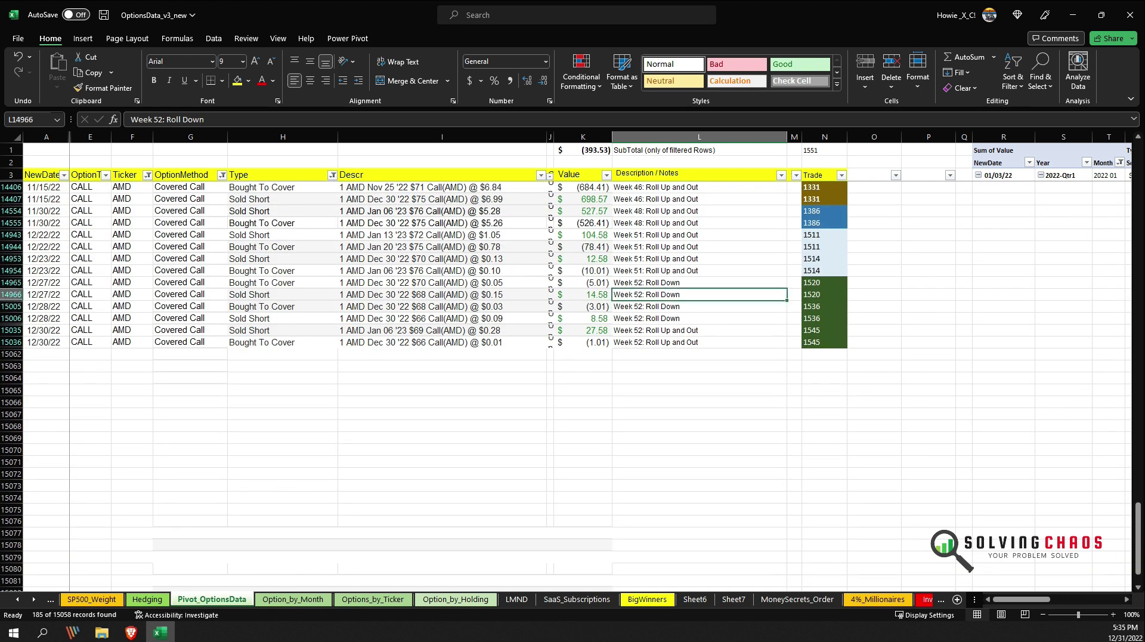
key("Left")
key("Up")
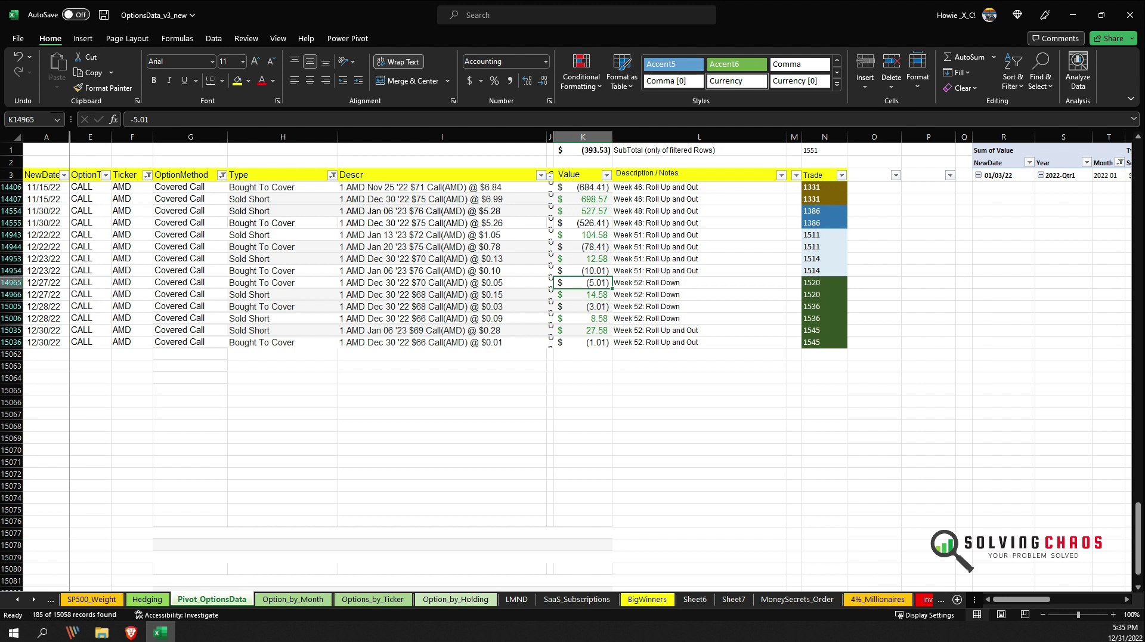
key("Down")
left_click_drag(583, 282, 583, 294)
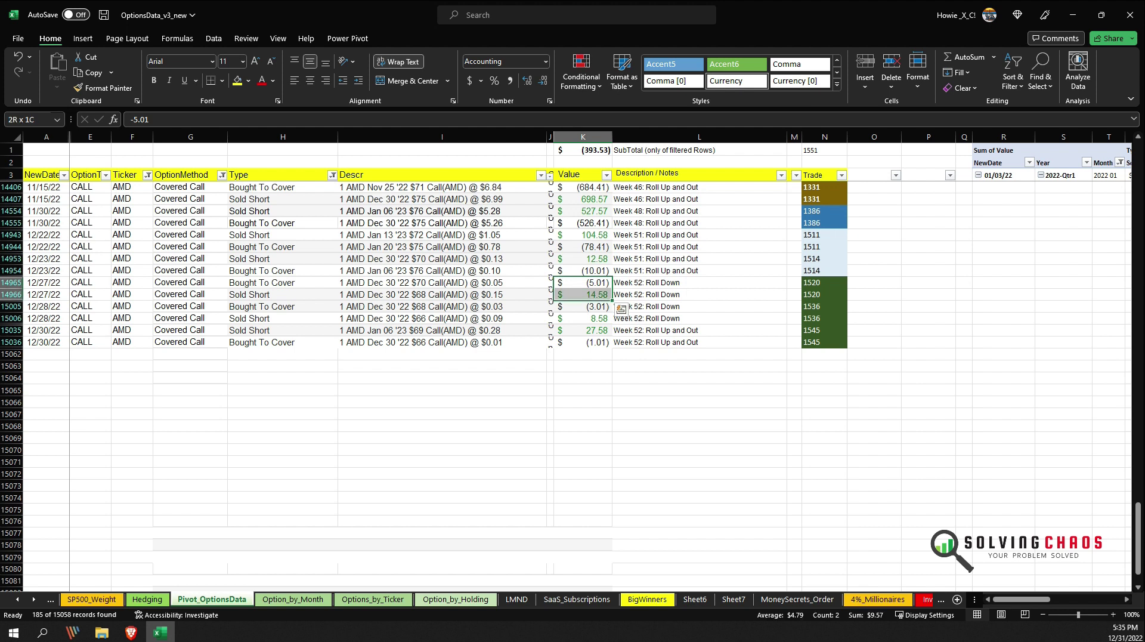
Sum the values of the two AMD covered call Roll Down entries dated 12/28/22.
key("Down")
key("Down")
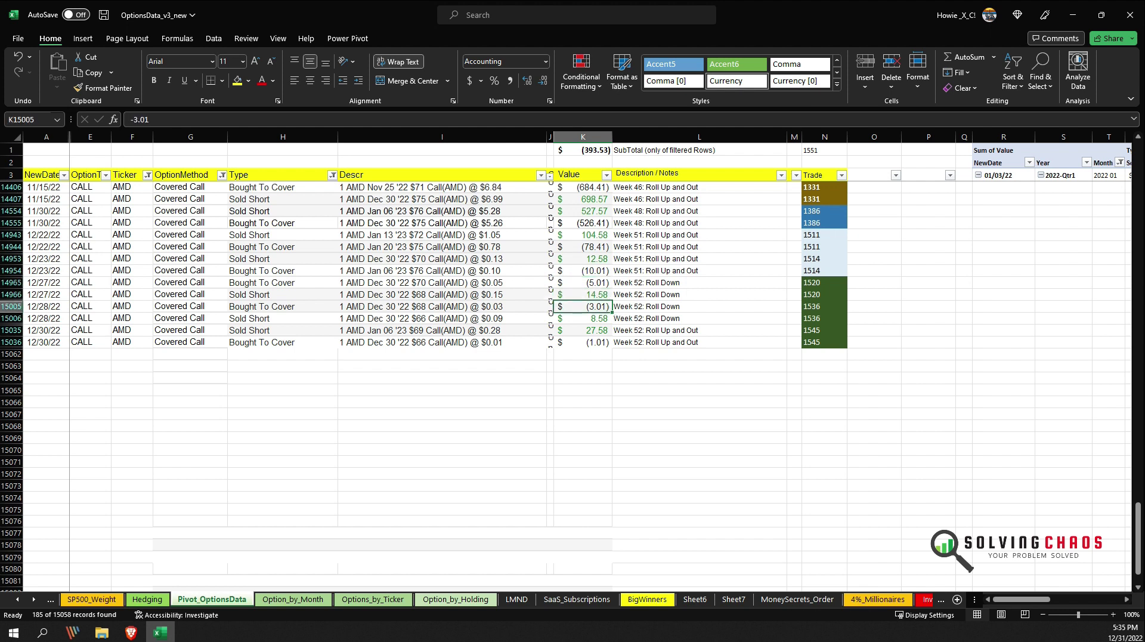
key("shift+Down")
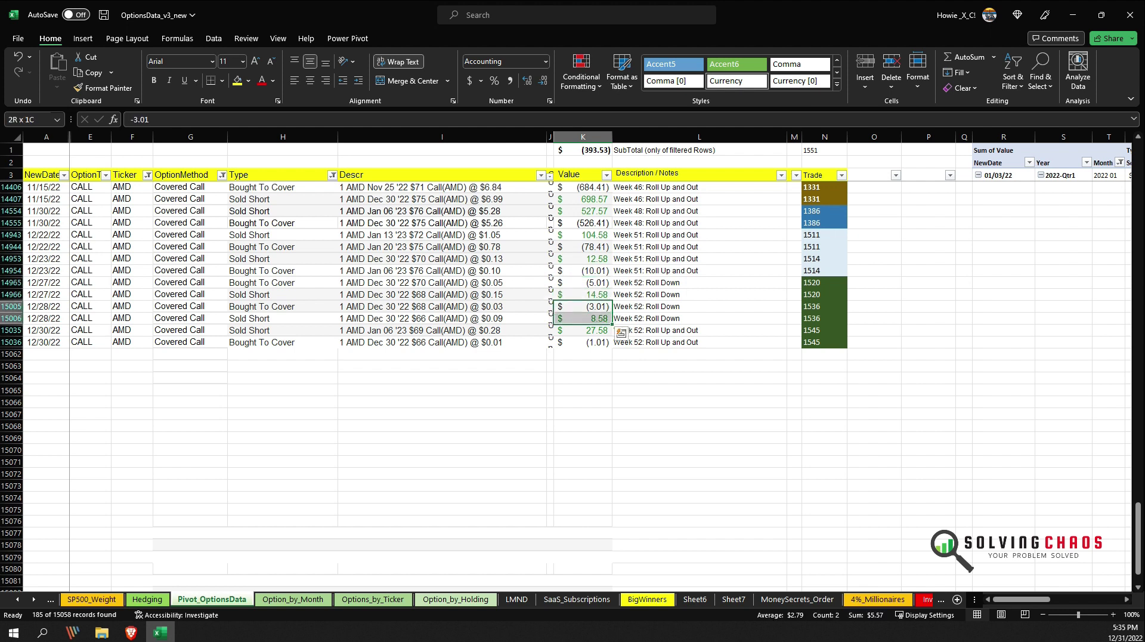
Review the 12/30/22 AMD Roll Up and Out rows and sum their two values.
key("Down")
key("Down")
key("Left")
key("Left")
key("Left")
key("Left")
key("Left")
key("Left")
key("Left")
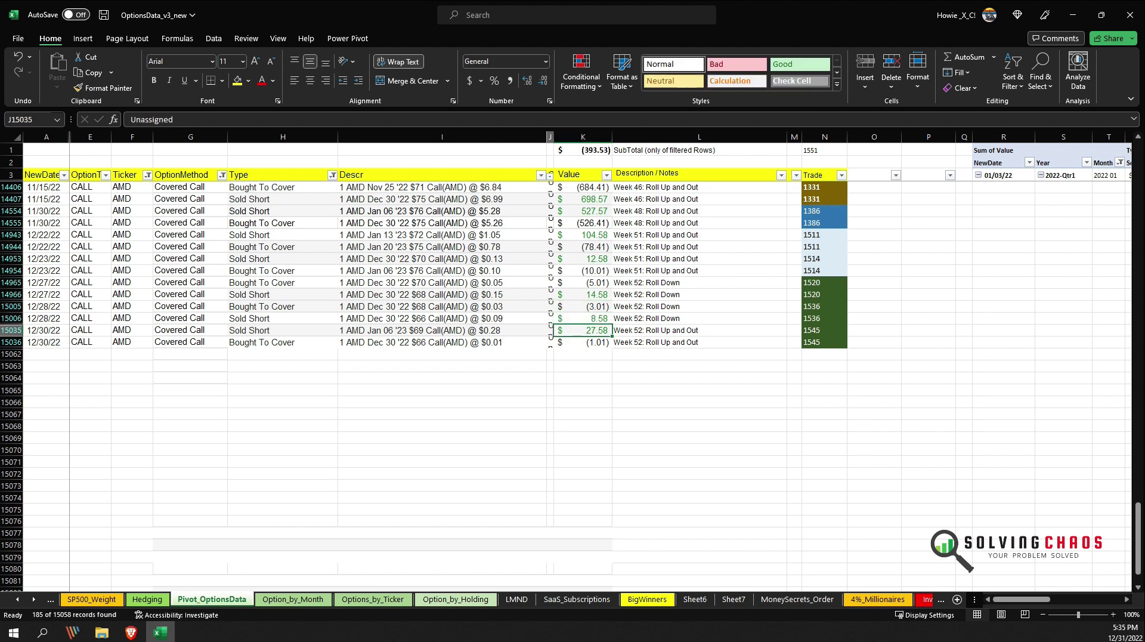
key("Down")
key("Right")
key("Right")
key("Right")
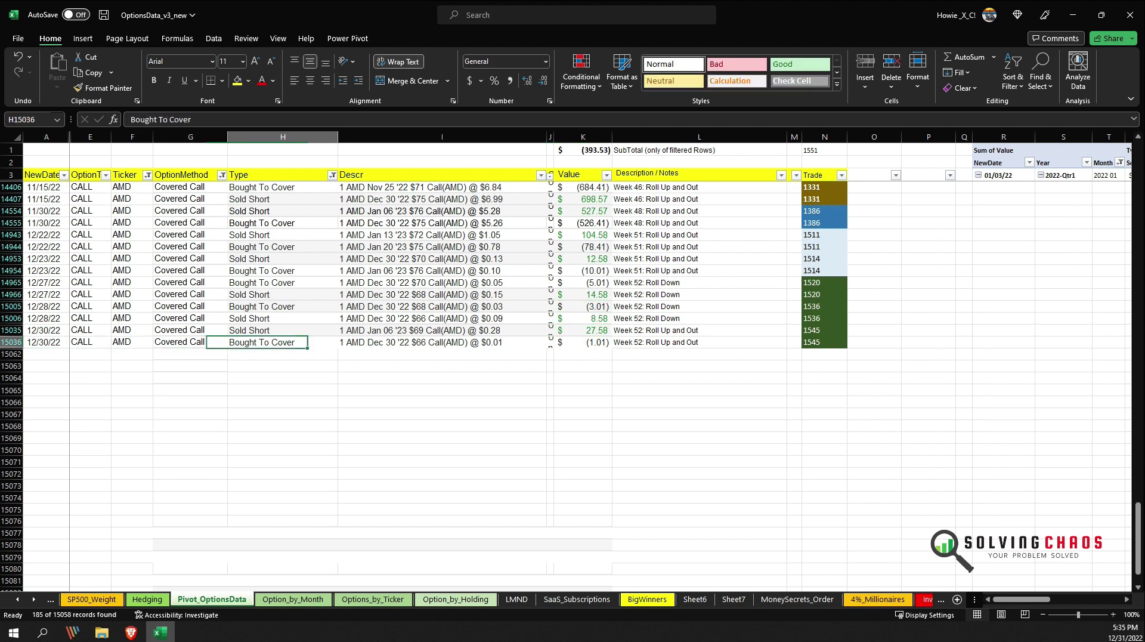
key("Right")
key("Right")
key("Right")
key("Right")
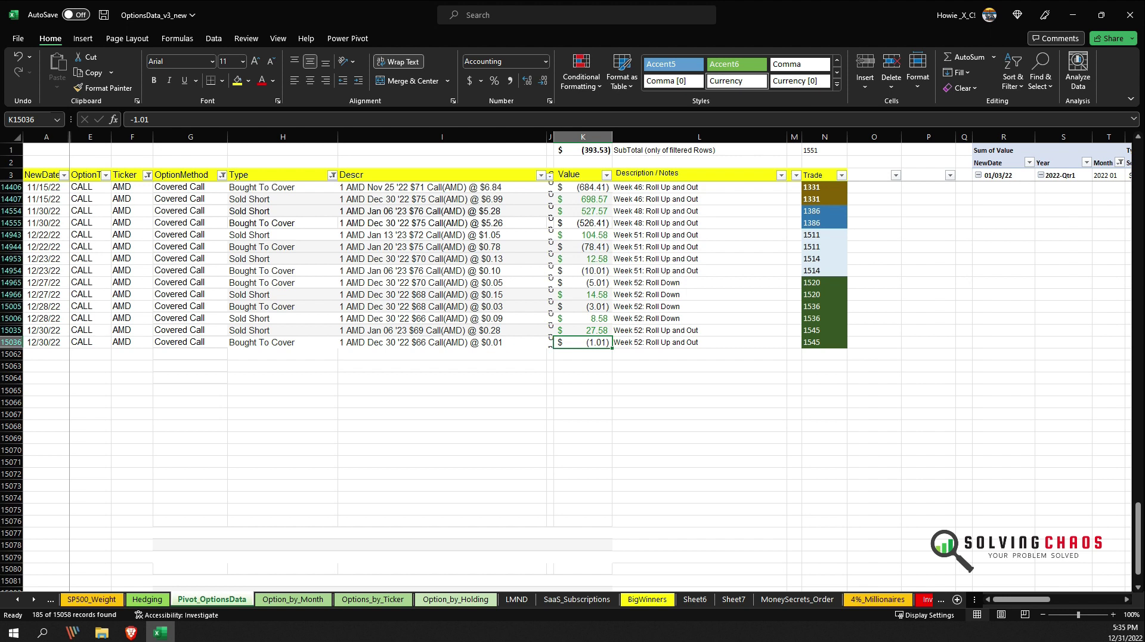
key("shift+Up")
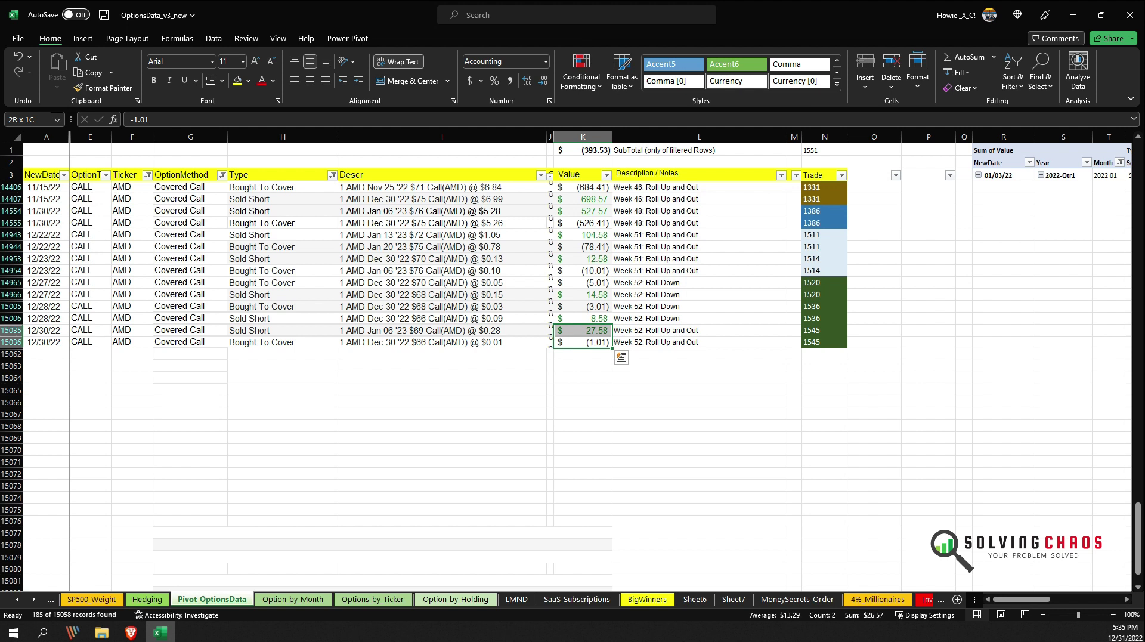
Extend the selection upward to total all Week 52 AMD covered call values, back to the first 12/27/22 entry.
key("shift+Up")
key("shift+Up")
key("shift+Up")
key("shift+Up")
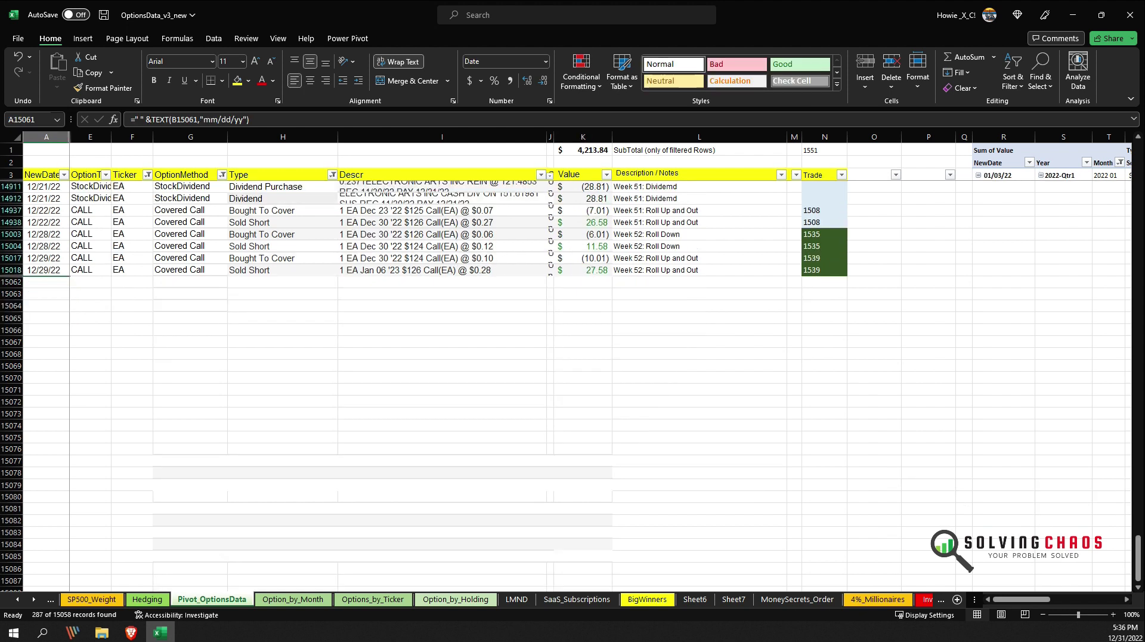
Sum the values of the four Week 52 EA covered call entries dated 12/28/22 and 12/29/22.
scroll(571, 386, "up", 2)
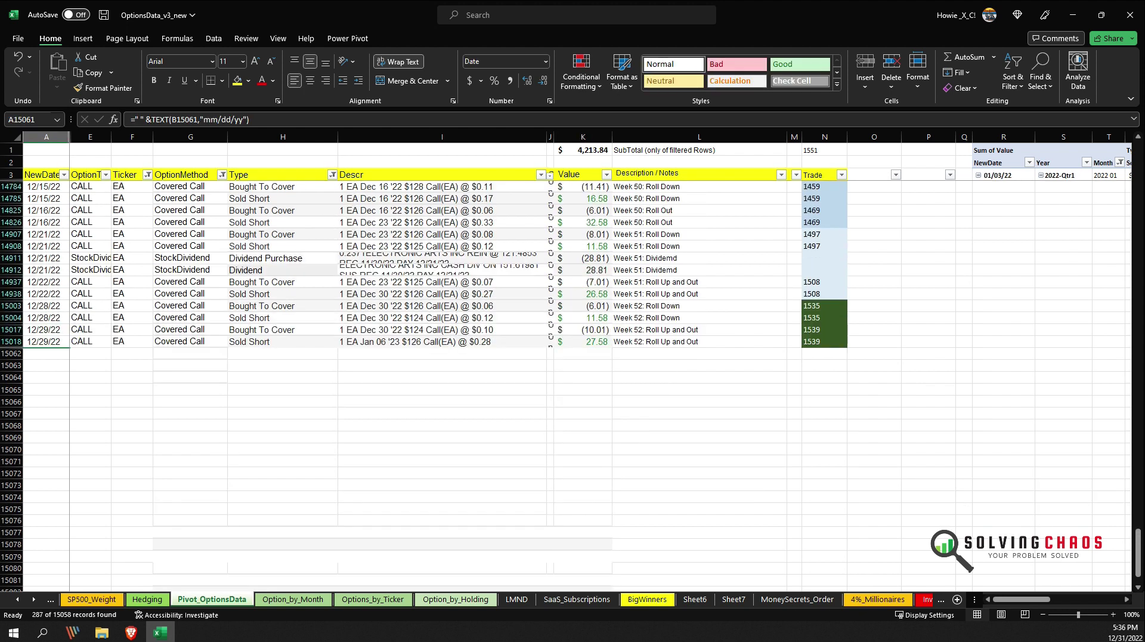
left_click(699, 306)
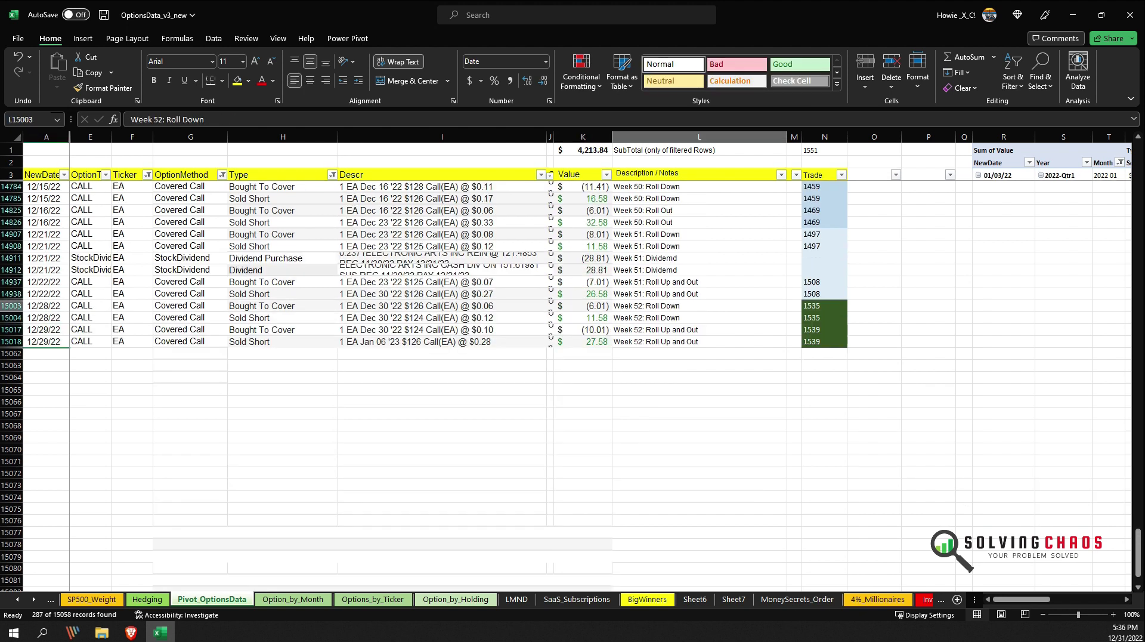
key("Left")
key("Right")
key("Left")
key("shift+Down")
key("shift+Down")
key("shift+Down")
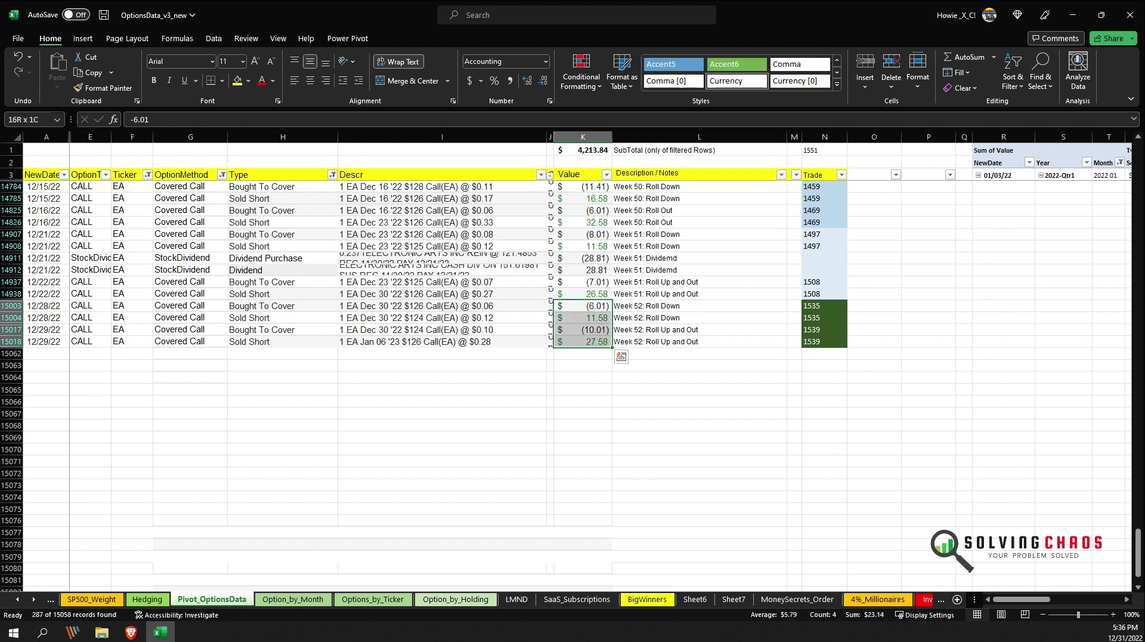
Review the EA trade notes from Week 52 back through the Week 51 and Week 50 entries.
key("Right")
key("Down")
key("Down")
key("Up")
key("Up")
key("Up")
key("Up")
key("Up")
key("Up")
key("Up")
key("Up")
key("Up")
key("Up")
key("Up")
key("Up")
key("Up")
Sum the values of the two Week 51 EA dividend entries dated 12/21/22.
key("Down")
key("Down")
key("Down")
key("Left")
key("Down")
key("Down")
key("Down")
key("Down")
key("Down")
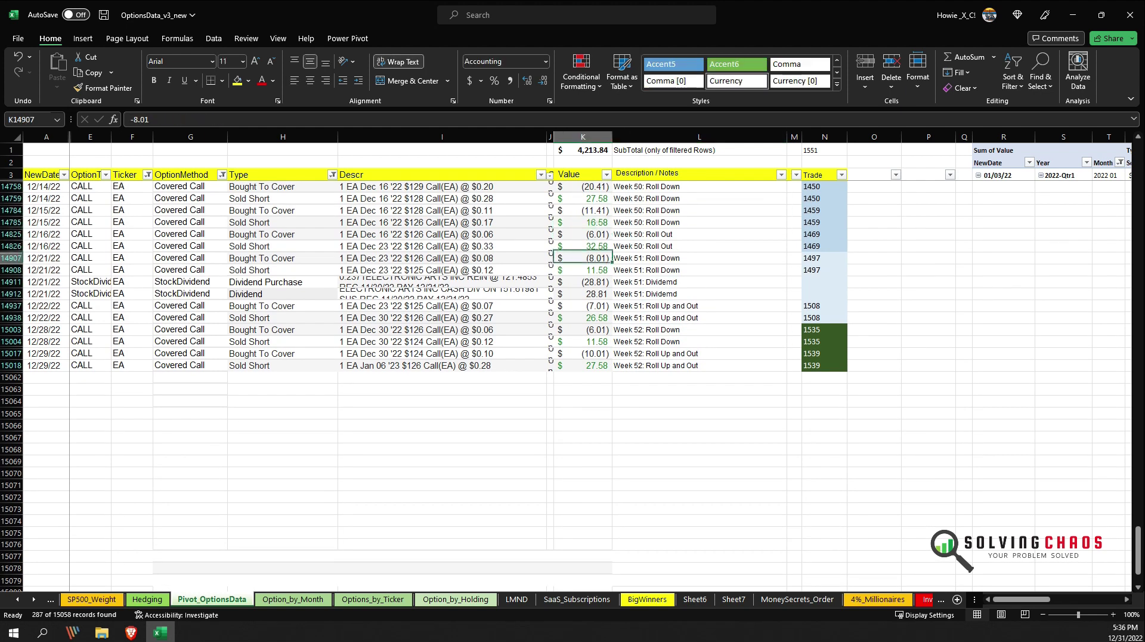
key("shift+Down")
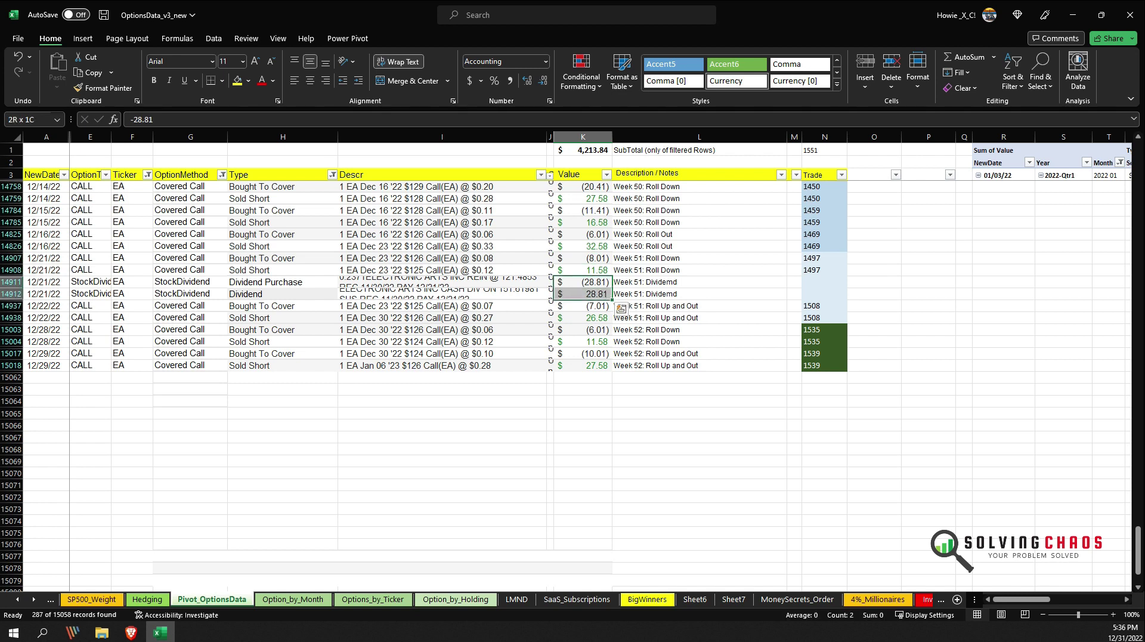
Sum the EA values from the first Week 50 Roll Down entry on 12/12/22 through the last 12/29/22 trade.
key("Up")
key("Up")
key("Up")
key("Up")
key("Up")
key("Up")
key("Up")
key("Up")
key("Up")
key("Up")
key("Up")
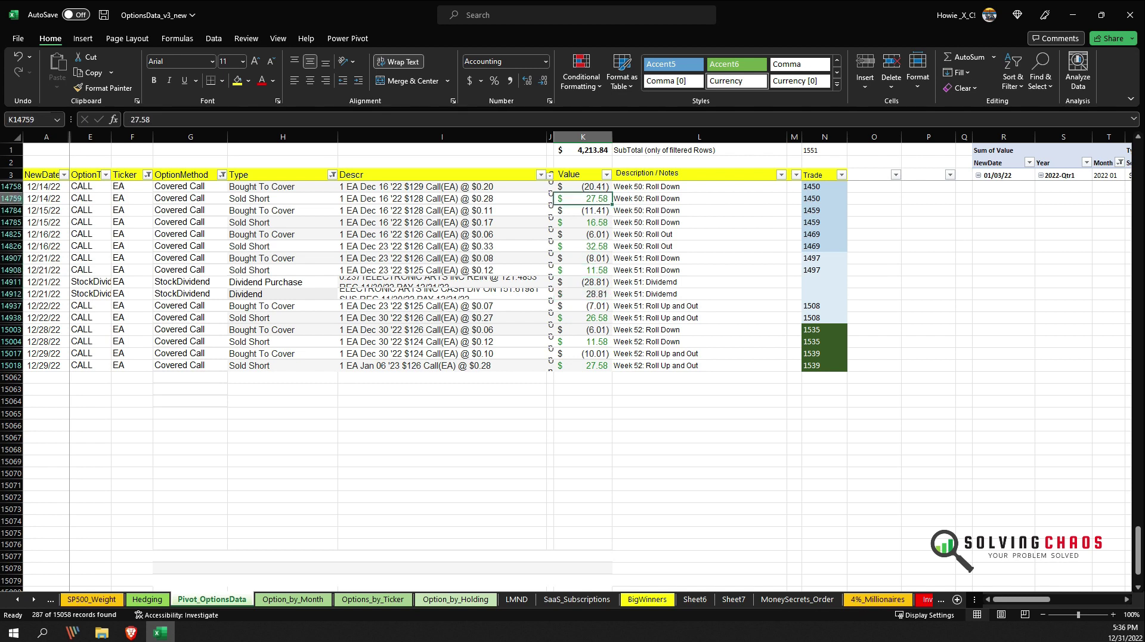
key("Down")
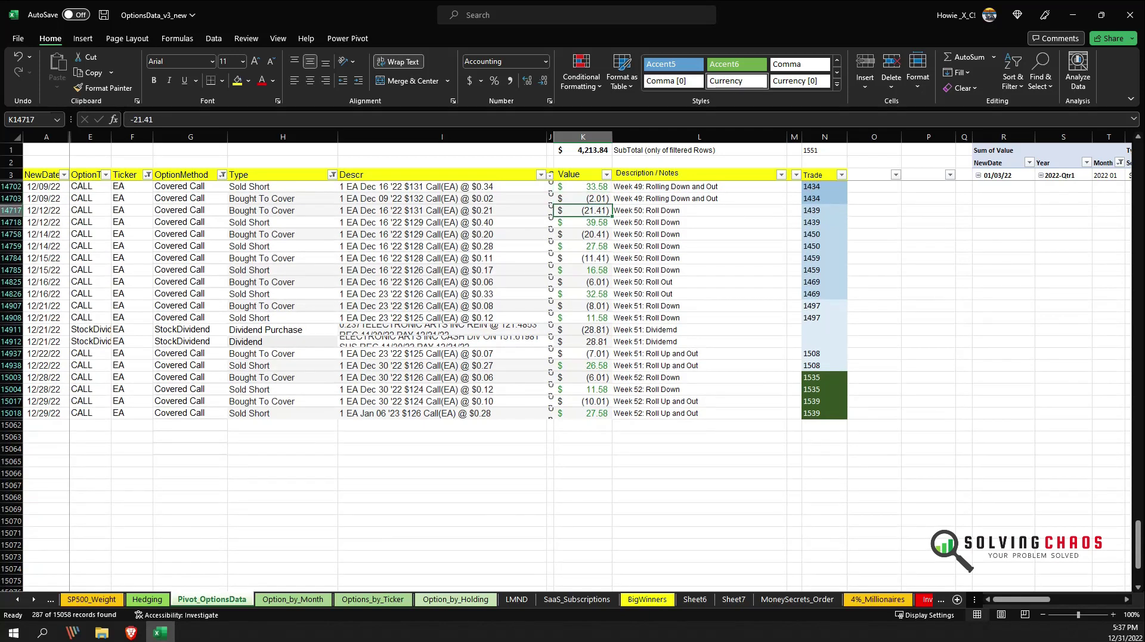
key("ctrl+shift+Down")
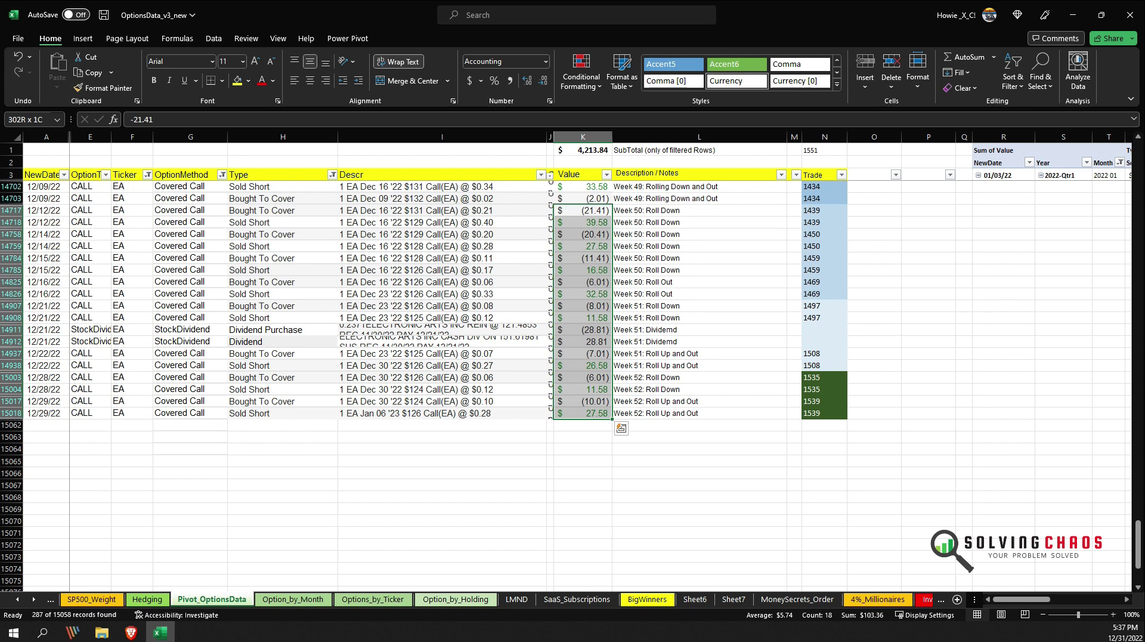
Look through the EA trade values above the 12/12/22 entry and return down the Value column.
key("Up")
key("Up")
key("Up")
key("Up")
key("Up")
key("Up")
key("Up")
key("Up")
key("Up")
key("Up")
key("Up")
key("Up")
key("Up")
key("Up")
key("Up")
key("Up")
key("Up")
key("Up")
key("Up")
key("Up")
key("Down")
key("Down")
key("Down")
key("Down")
key("Down")
key("Down")
key("Down")
key("Down")
key("Down")
key("Down")
key("Down")
key("Down")
key("Down")
key("Down")
key("Down")
key("Down")
key("Down")
key("Down")
key("Down")
key("Down")
key("Down")
key("ctrl+Down")
key("ctrl+Down")
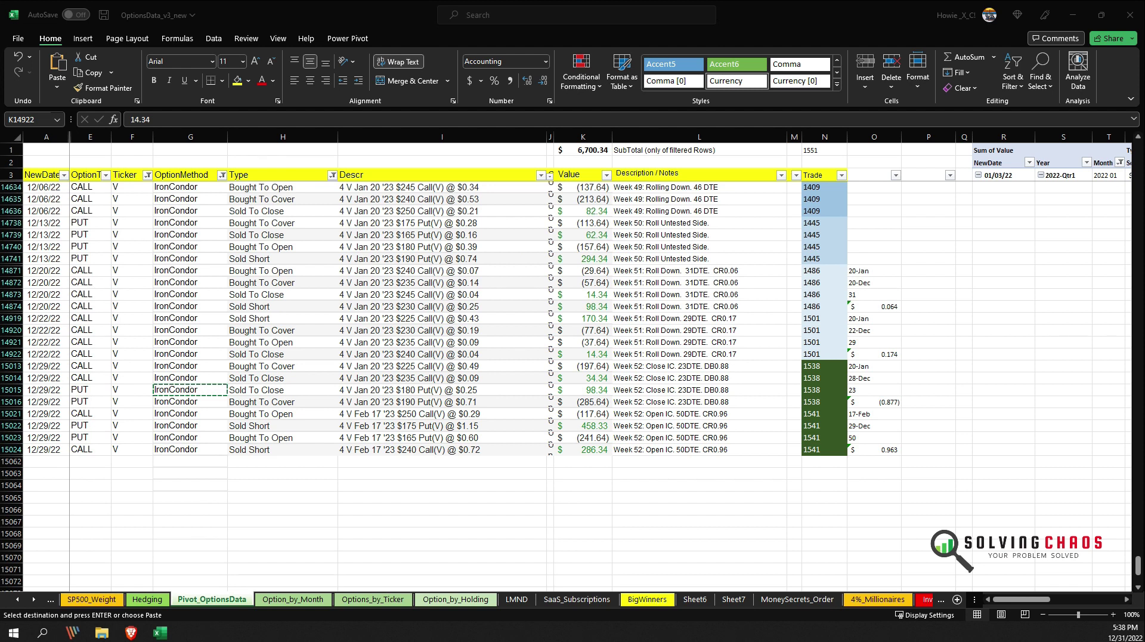
Review the earlier V iron condor trades and check the first and last entries of the filtered Value column.
scroll(572, 382, "up", 4)
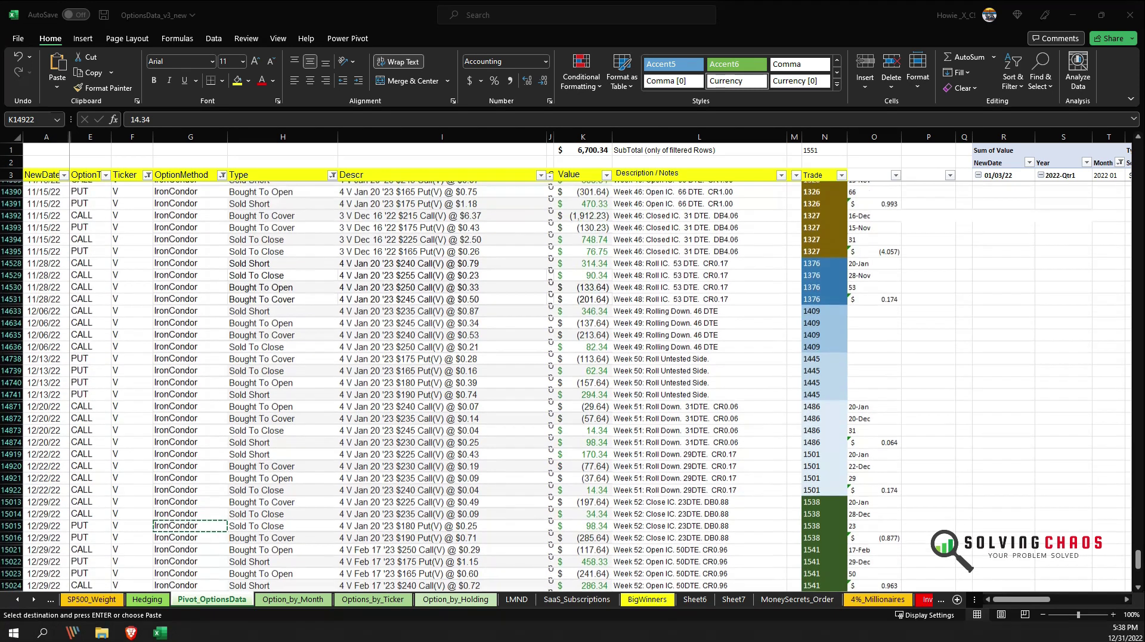
scroll(573, 382, "up", 5)
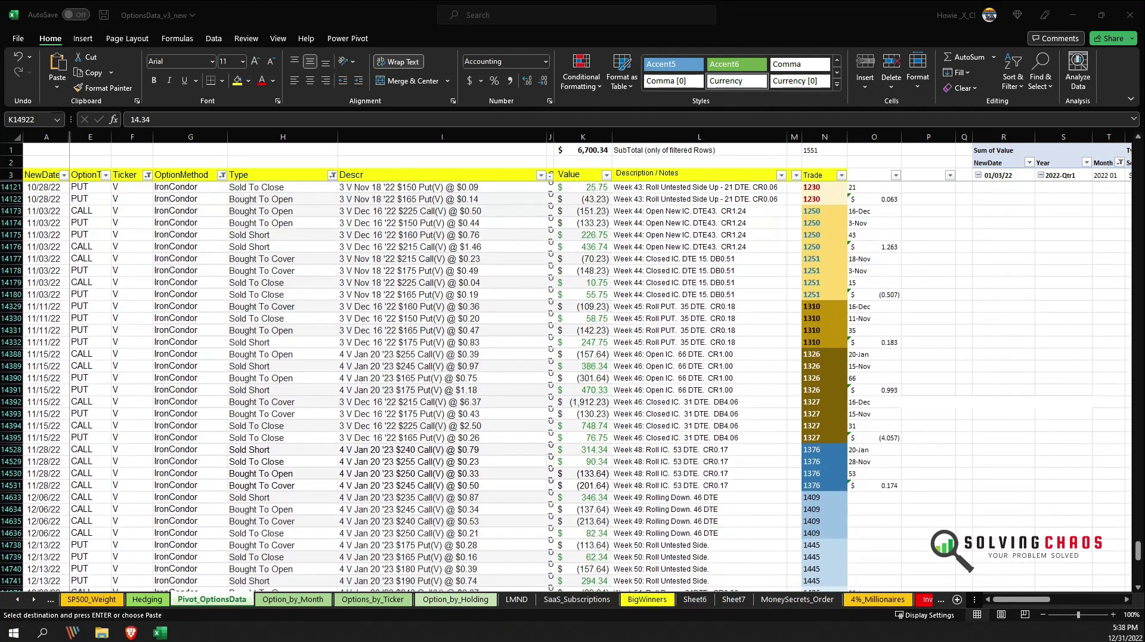
scroll(572, 382, "down", 4)
scroll(565, 387, "up", 7)
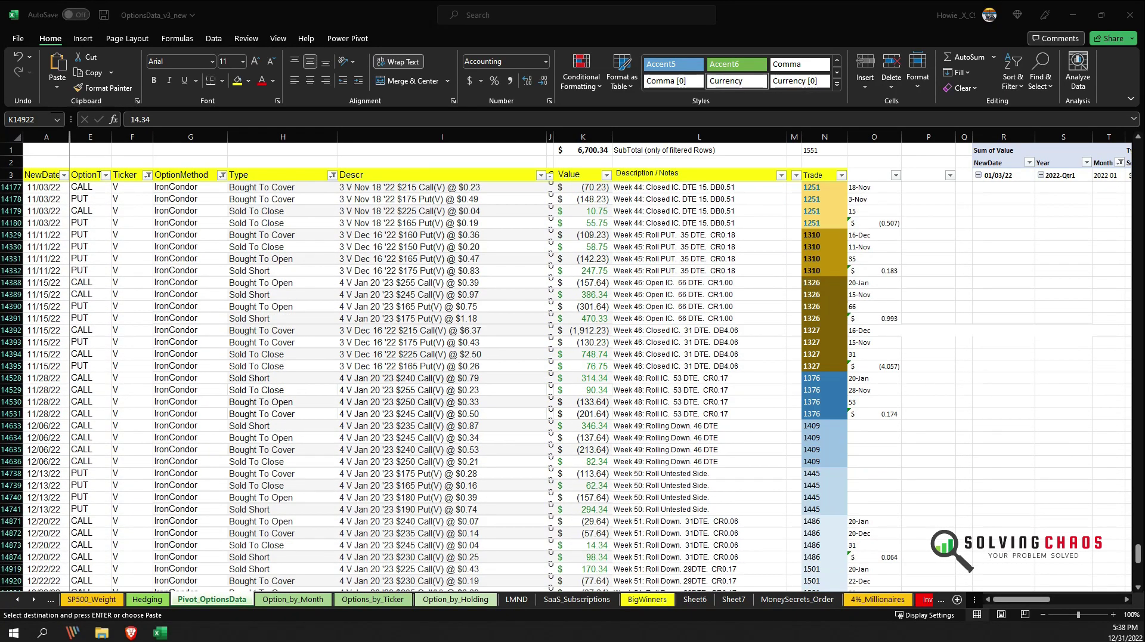
left_click(576, 175)
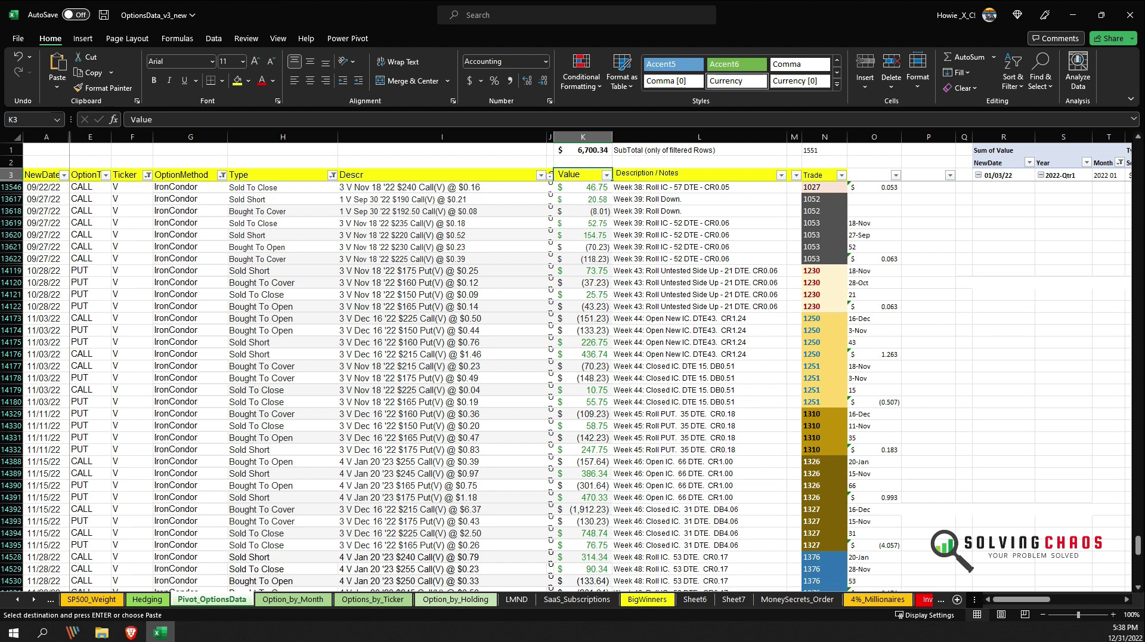
key("Down")
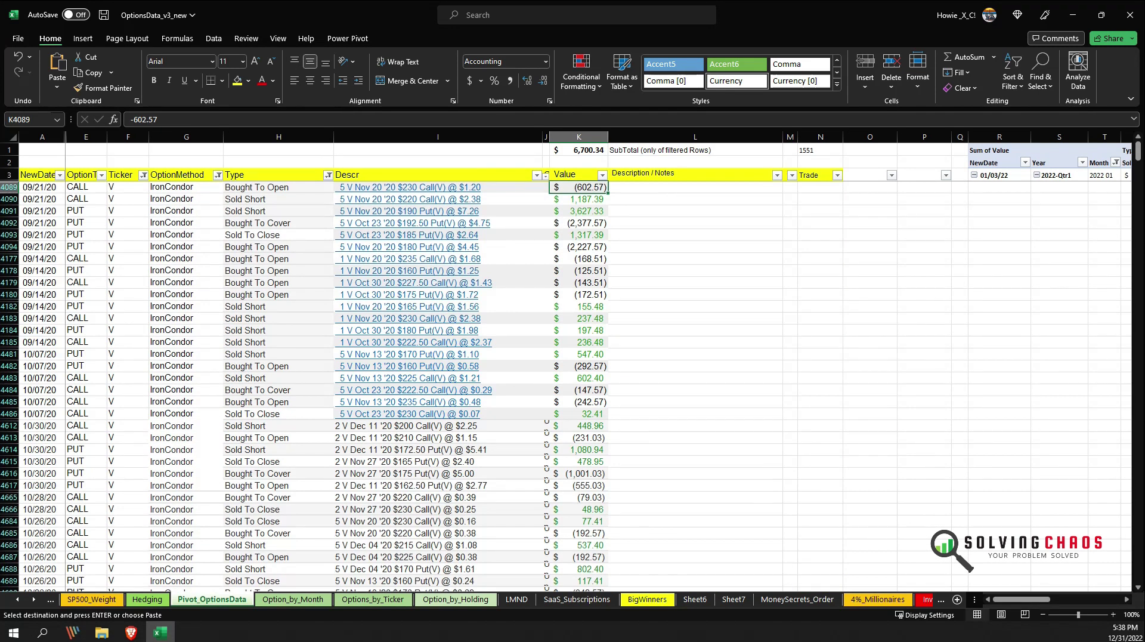
key("ctrl+Down")
key("ctrl+BackSpace")
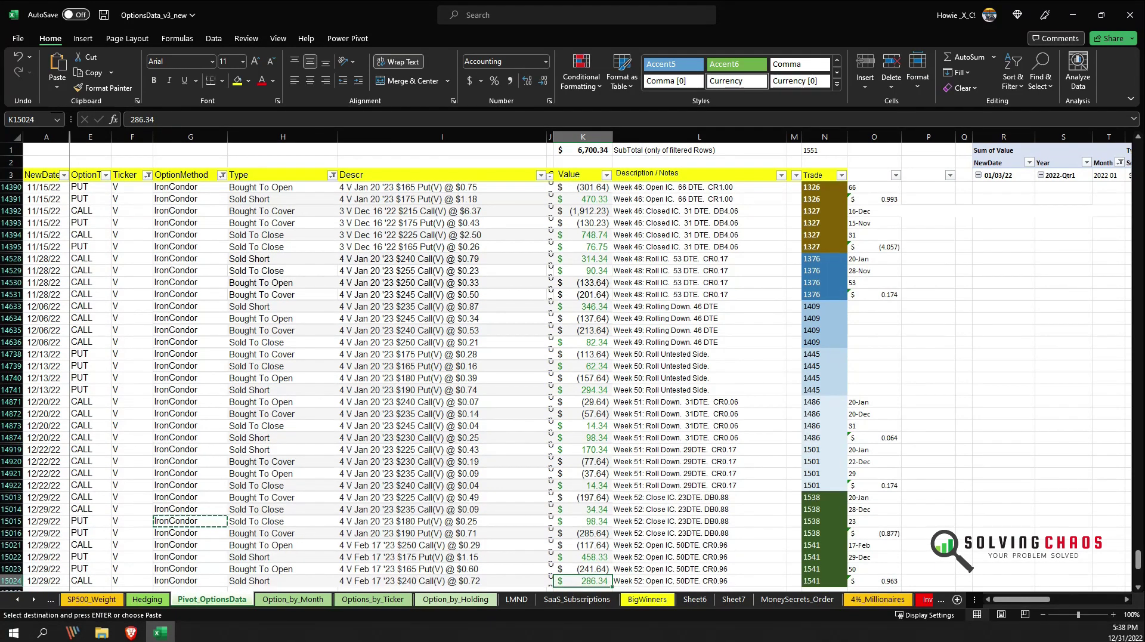
Sum the V iron condor values from the first 2022 trade on 01/03/22 through the last 12/29/22 trade.
scroll(573, 382, "up", 20)
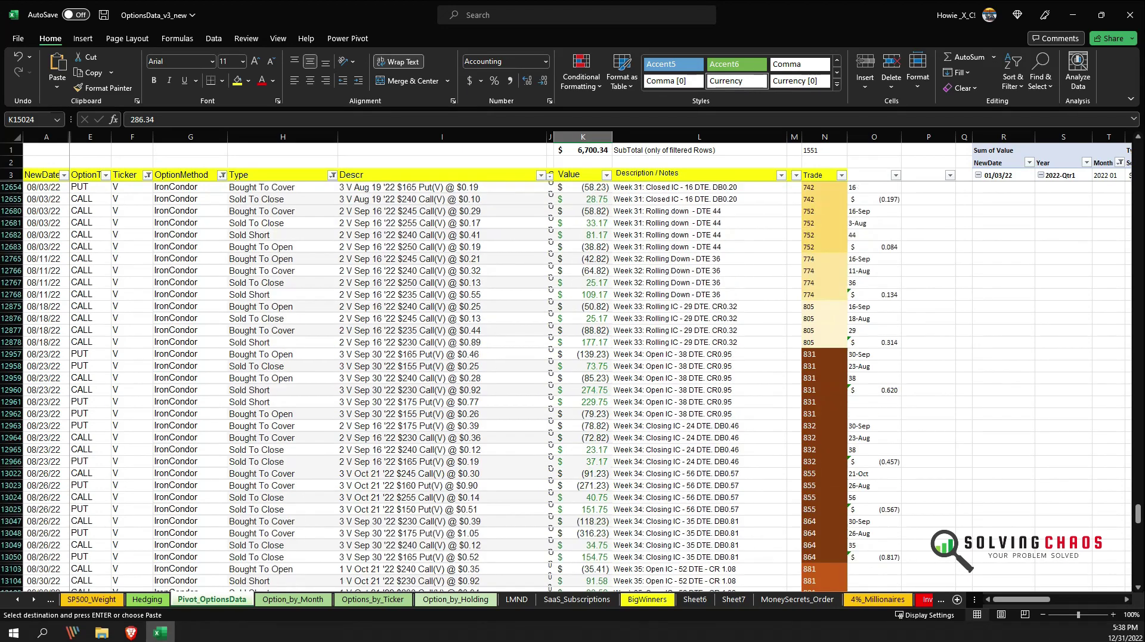
scroll(565, 387, "up", 15)
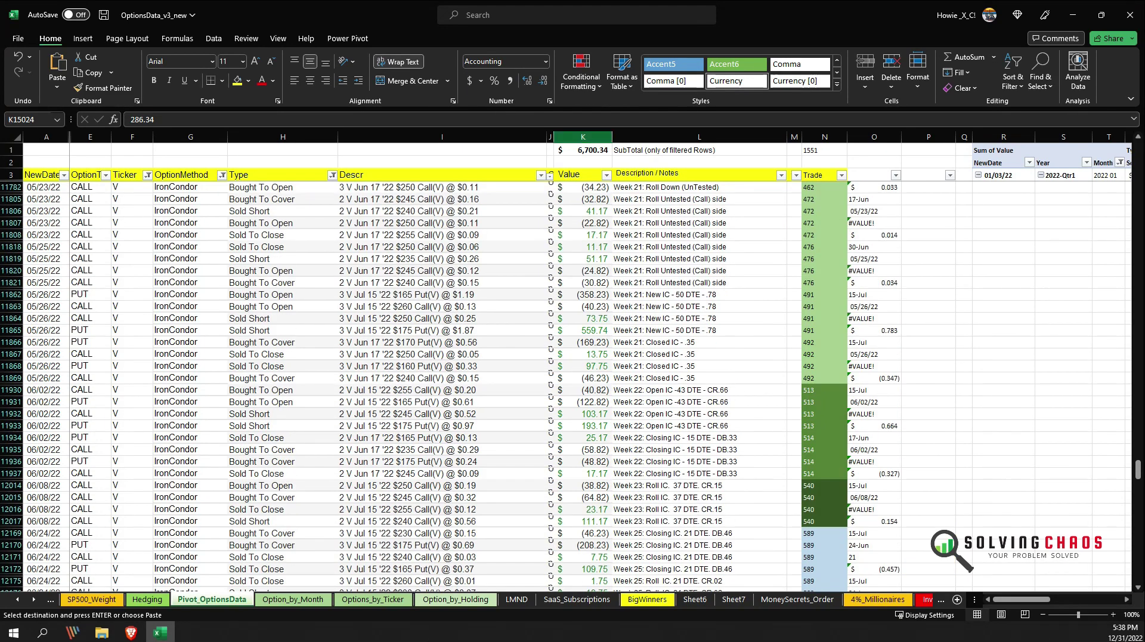
scroll(565, 386, "up", 20)
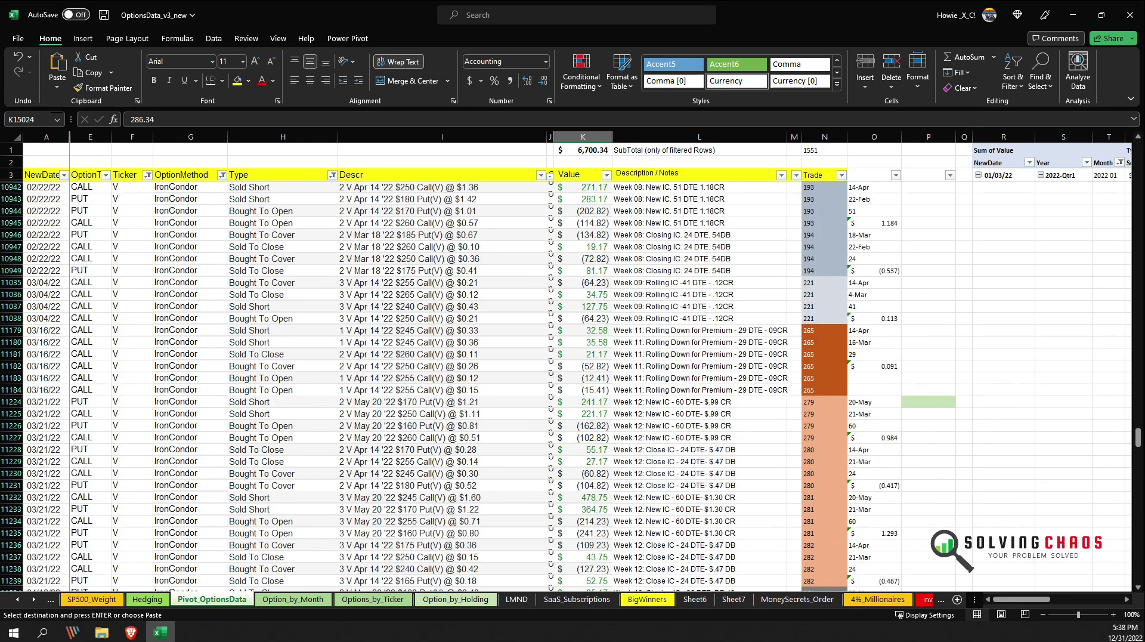
scroll(565, 386, "up", 11)
left_click(582, 247)
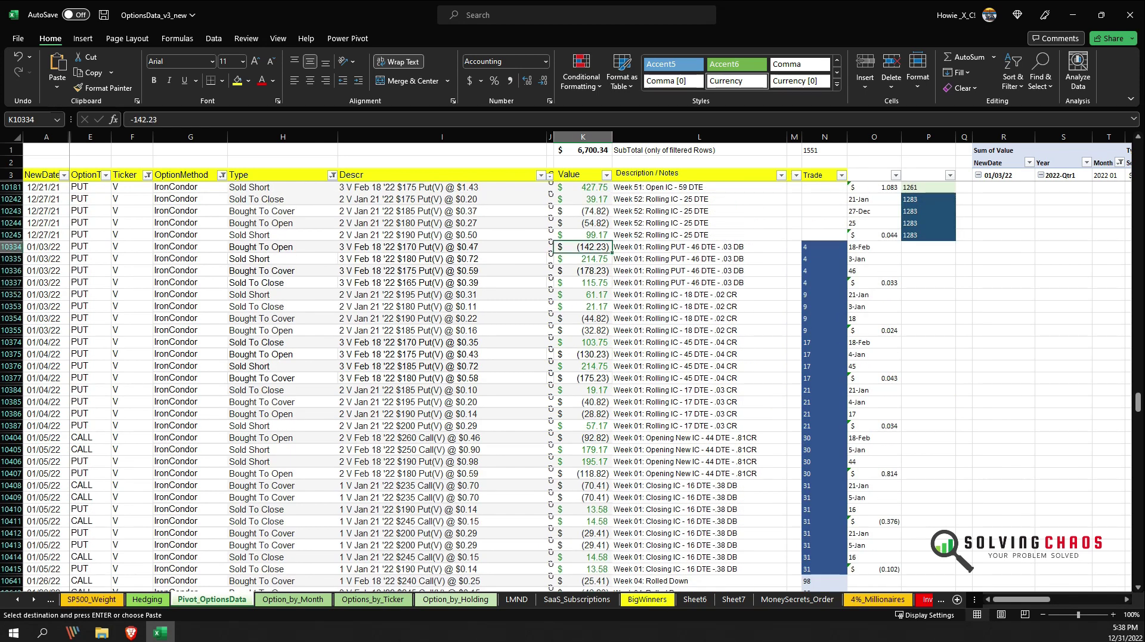
key("ctrl+shift+Down")
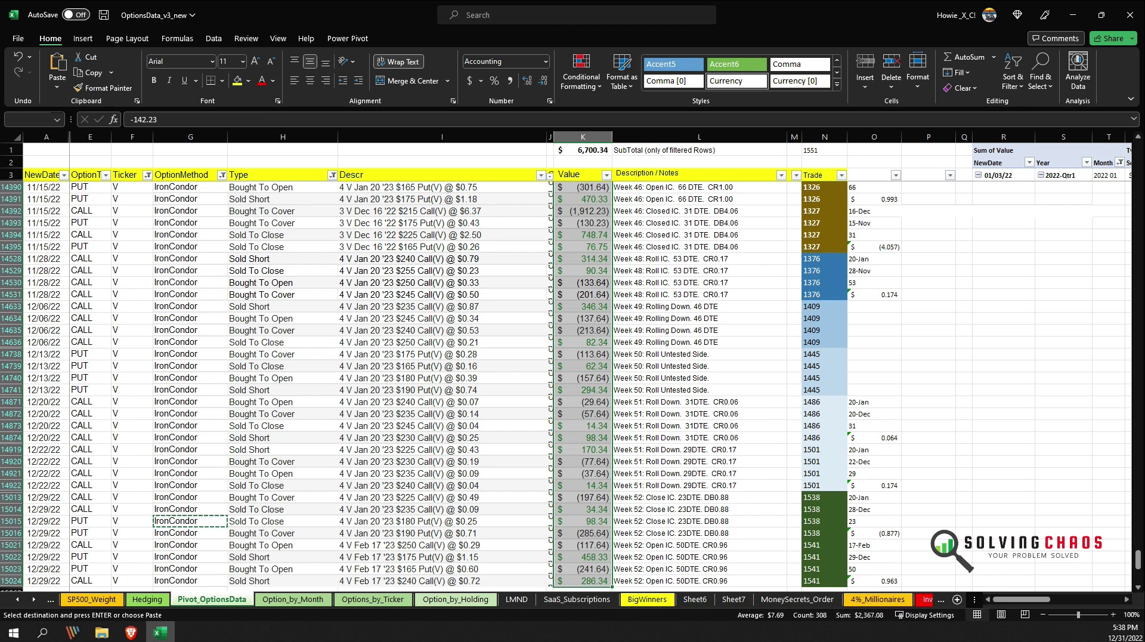
Look back through the selected 2022 V iron condor entries and their weekly notes.
scroll(572, 388, "up", 7)
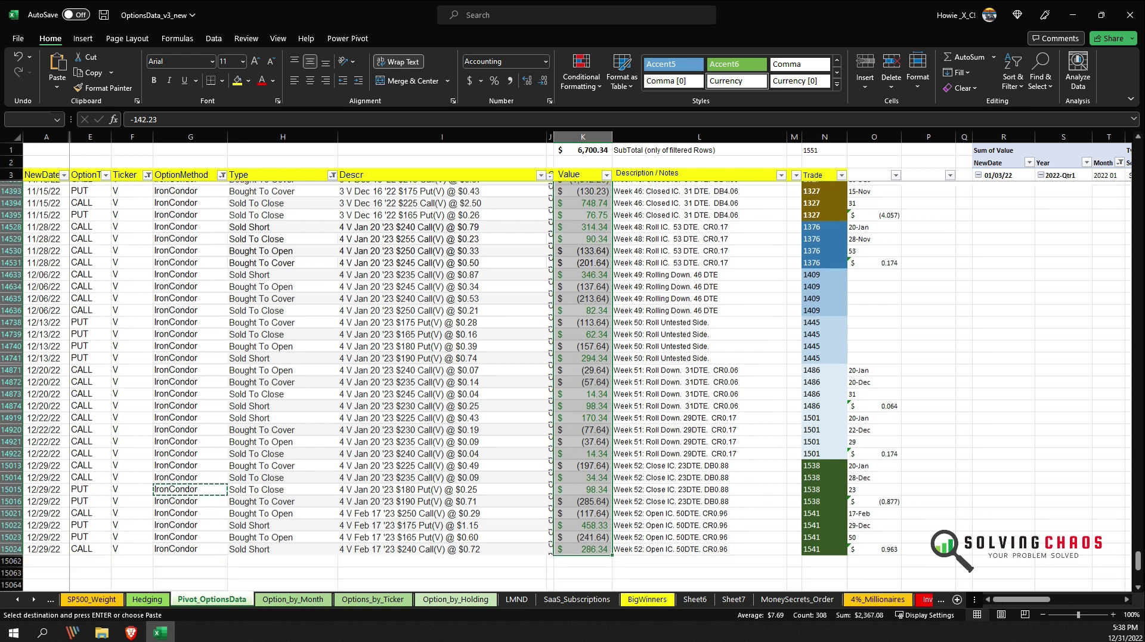
scroll(573, 387, "up", 11)
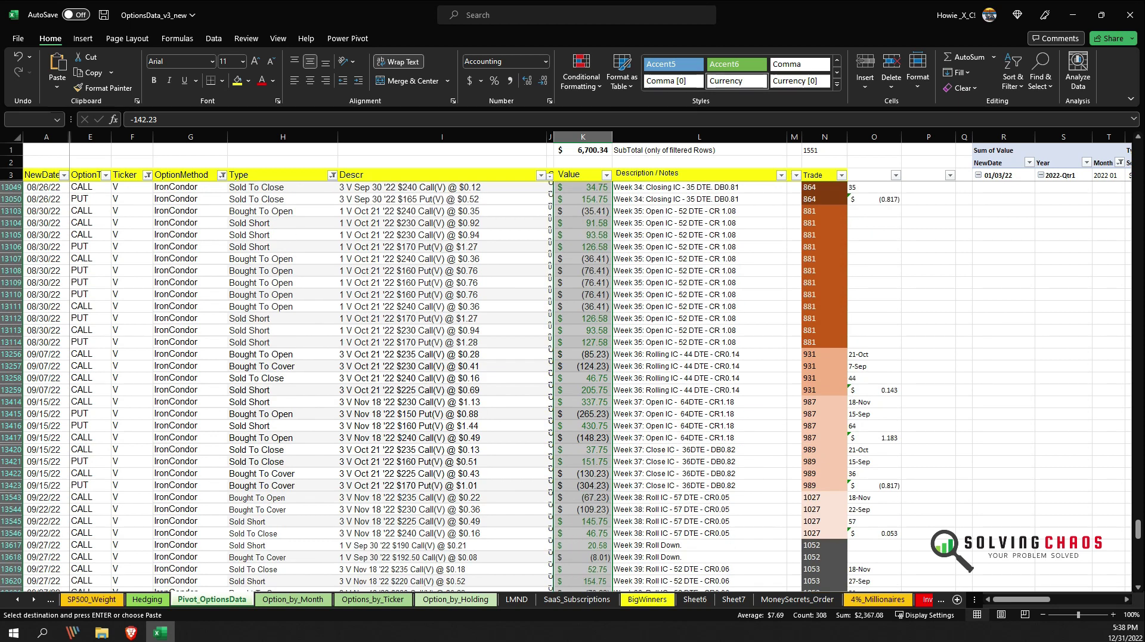
scroll(572, 387, "up", 10)
scroll(572, 388, "down", 20)
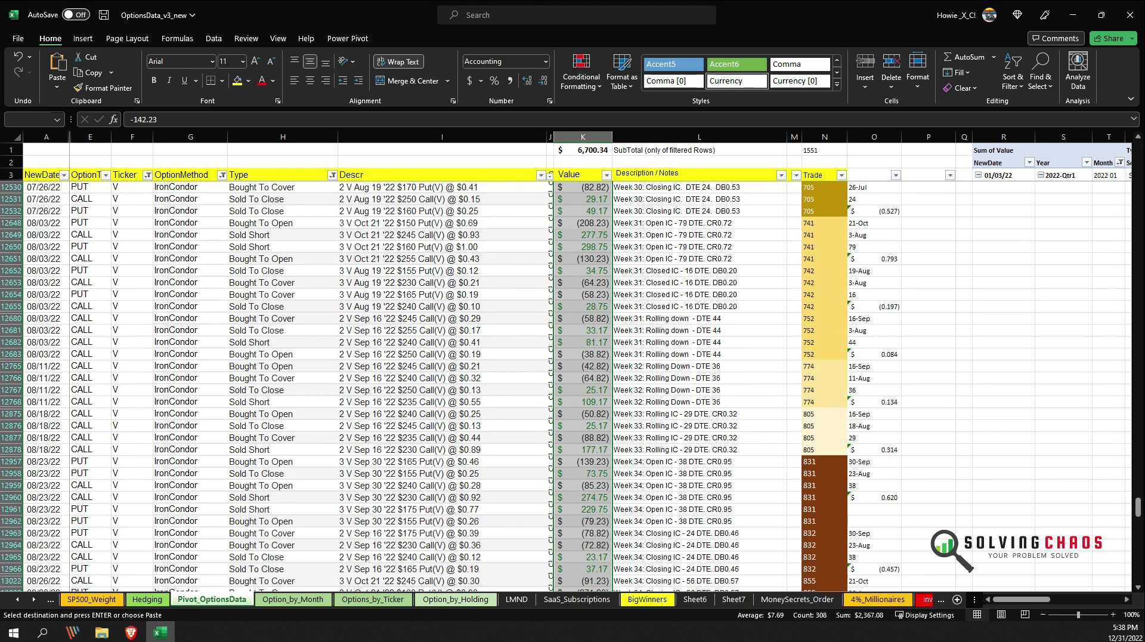